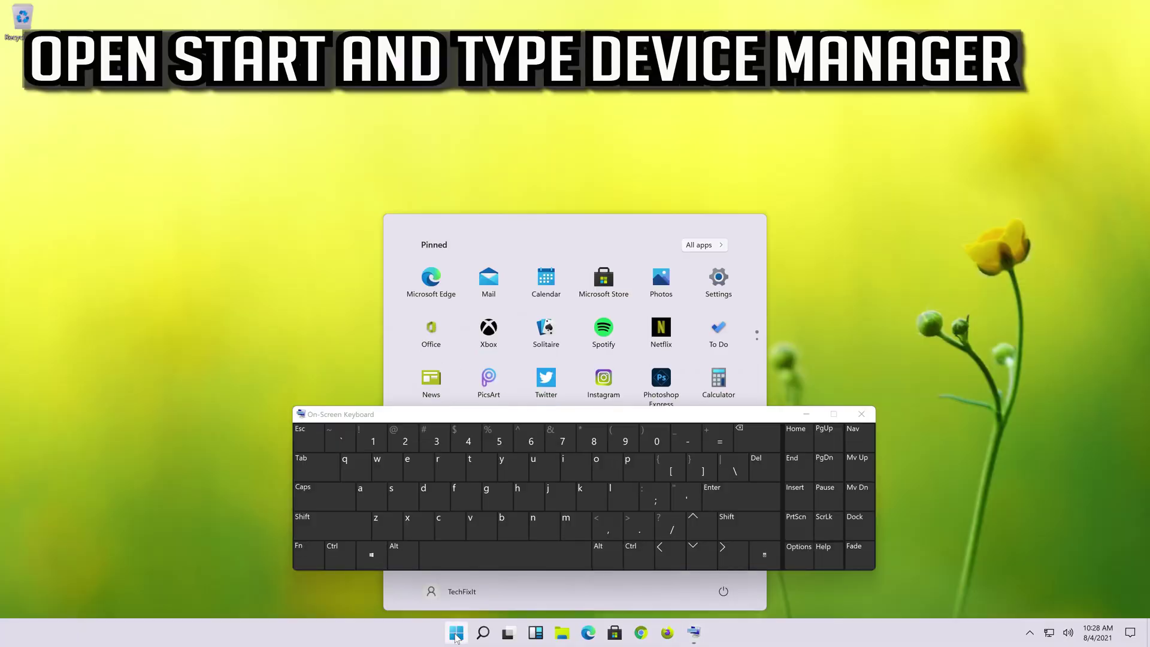
Step: Search the Start menu for 'device manager' using the On-Screen Keyboard
{"action": "left_click", "coordinate": [423, 494]}
{"action": "left_click", "coordinate": [407, 485]}
{"action": "left_click", "coordinate": [470, 533]}
{"action": "left_click", "coordinate": [563, 485]}
{"action": "left_click", "coordinate": [438, 533]}
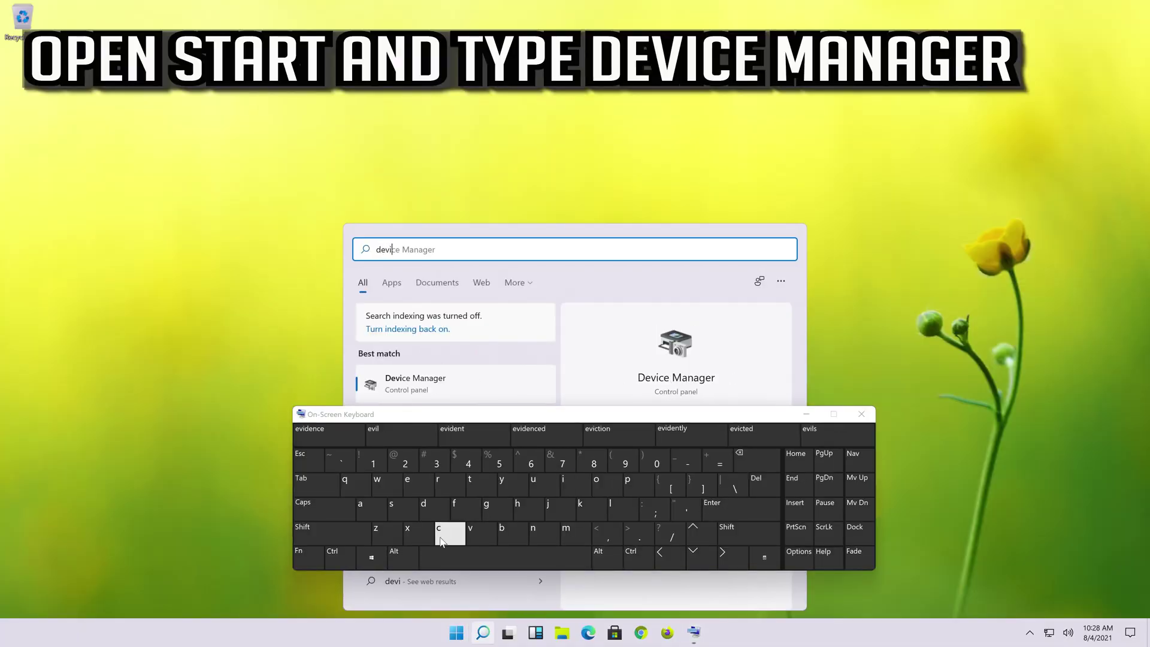
{"action": "left_click", "coordinate": [407, 485]}
{"action": "left_click", "coordinate": [503, 557]}
{"action": "left_click", "coordinate": [565, 530]}
{"action": "left_click", "coordinate": [360, 506]}
{"action": "left_click", "coordinate": [533, 530]}
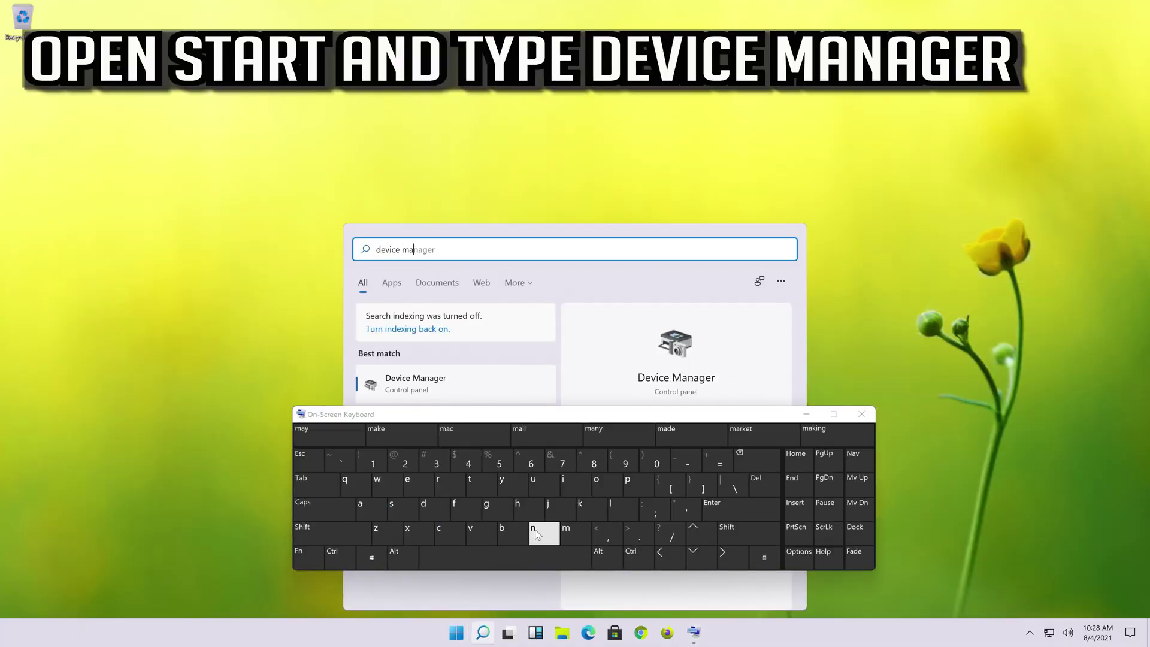
{"action": "left_click", "coordinate": [360, 505]}
{"action": "left_click", "coordinate": [486, 506]}
{"action": "left_click", "coordinate": [407, 485]}
{"action": "left_click", "coordinate": [438, 485]}
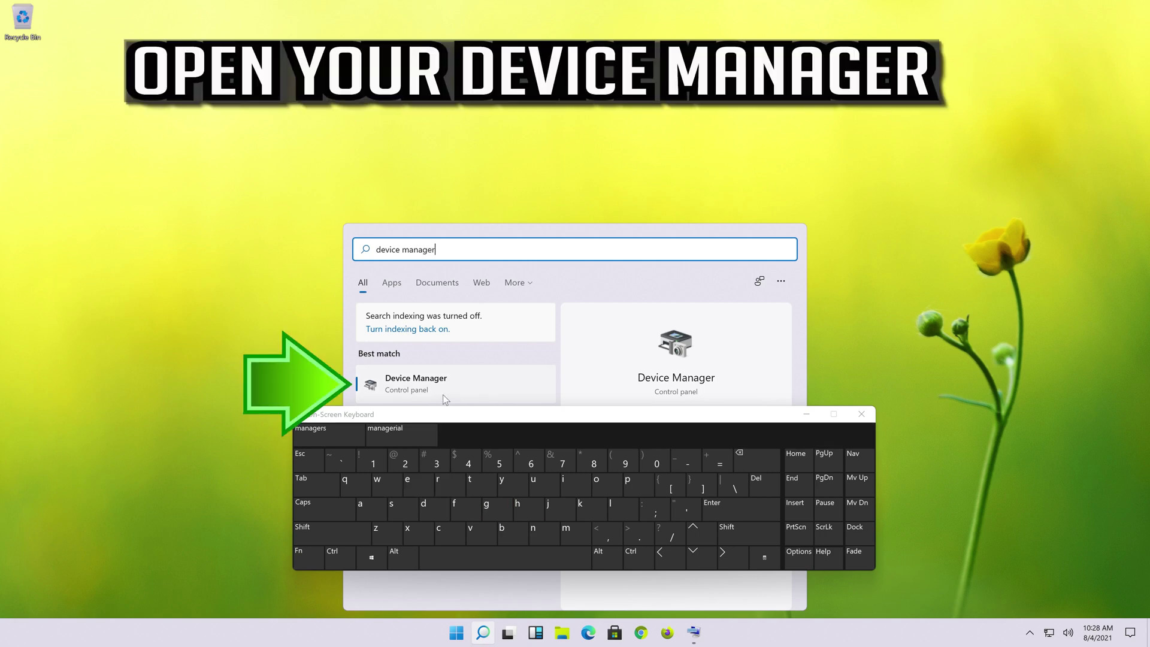
Step: Open Device Manager, then shrink its window and centre it on screen
{"action": "left_click", "coordinate": [457, 379]}
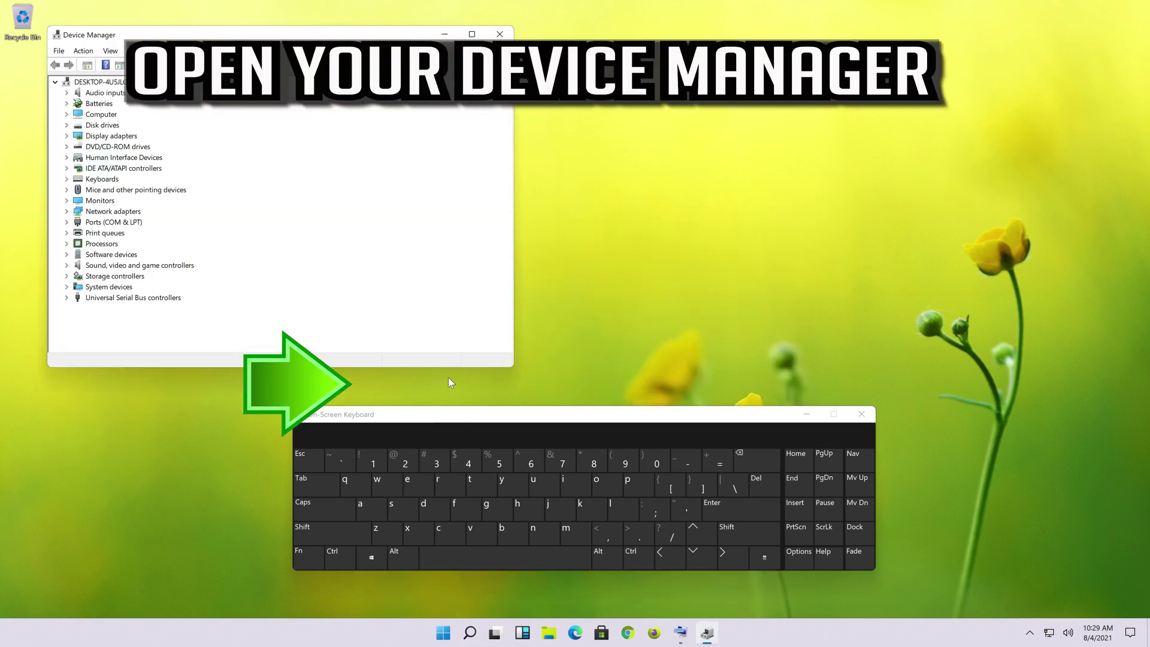
{"action": "left_click_drag", "start_coordinate": [47, 27], "coordinate": [103, 103]}
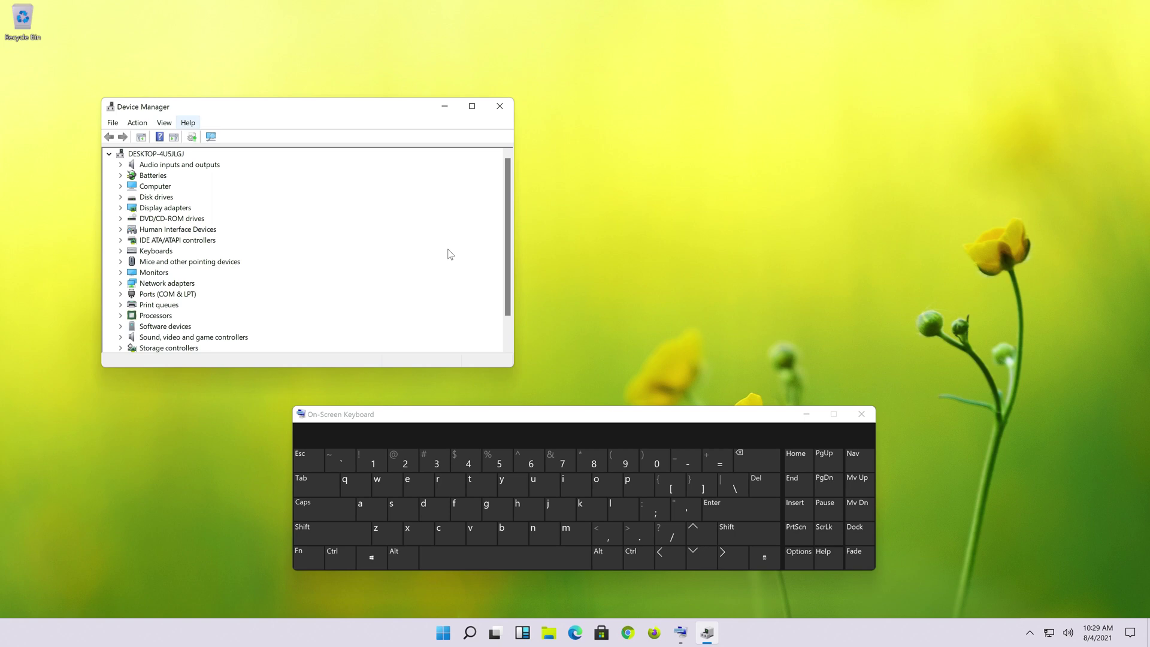
{"action": "left_click_drag", "start_coordinate": [272, 114], "coordinate": [507, 135]}
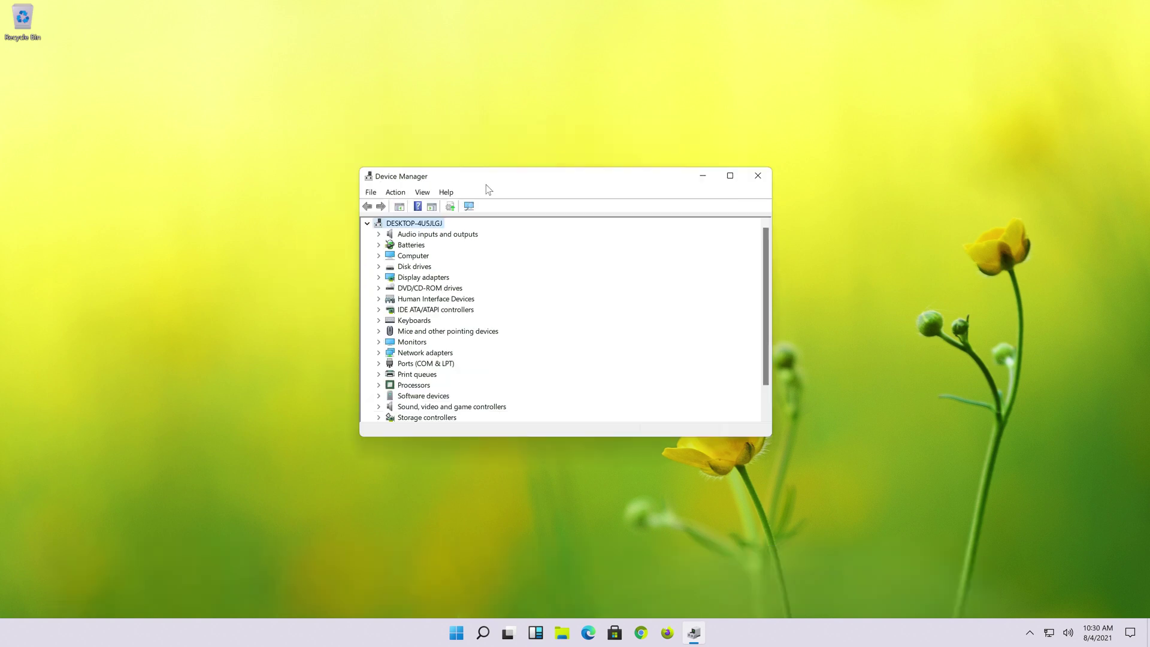
Step: Show the Standard PS/2 Keyboard's properties on the Driver tab
{"action": "left_click", "coordinate": [379, 321]}
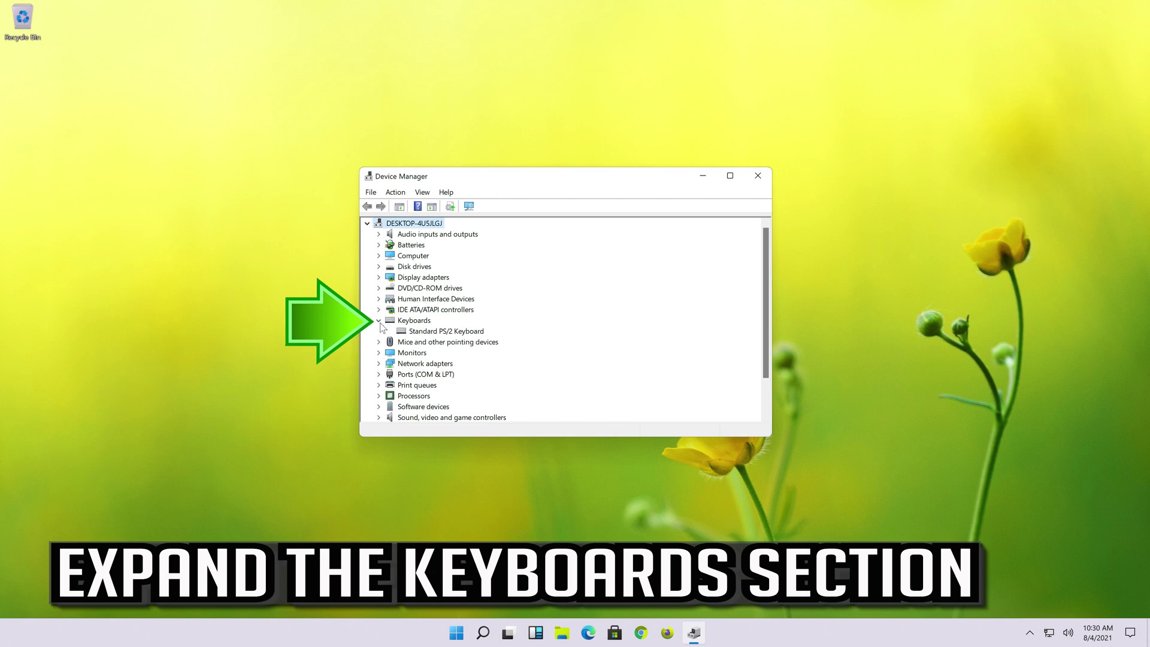
{"action": "right_click", "coordinate": [449, 333]}
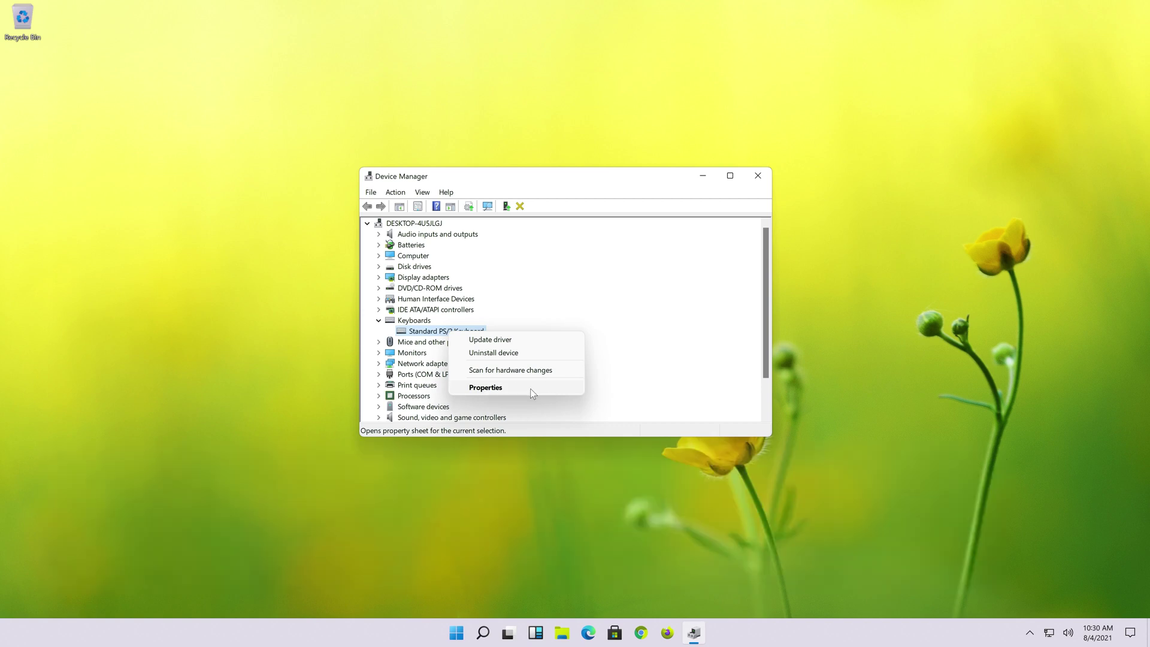
{"action": "left_click", "coordinate": [529, 388]}
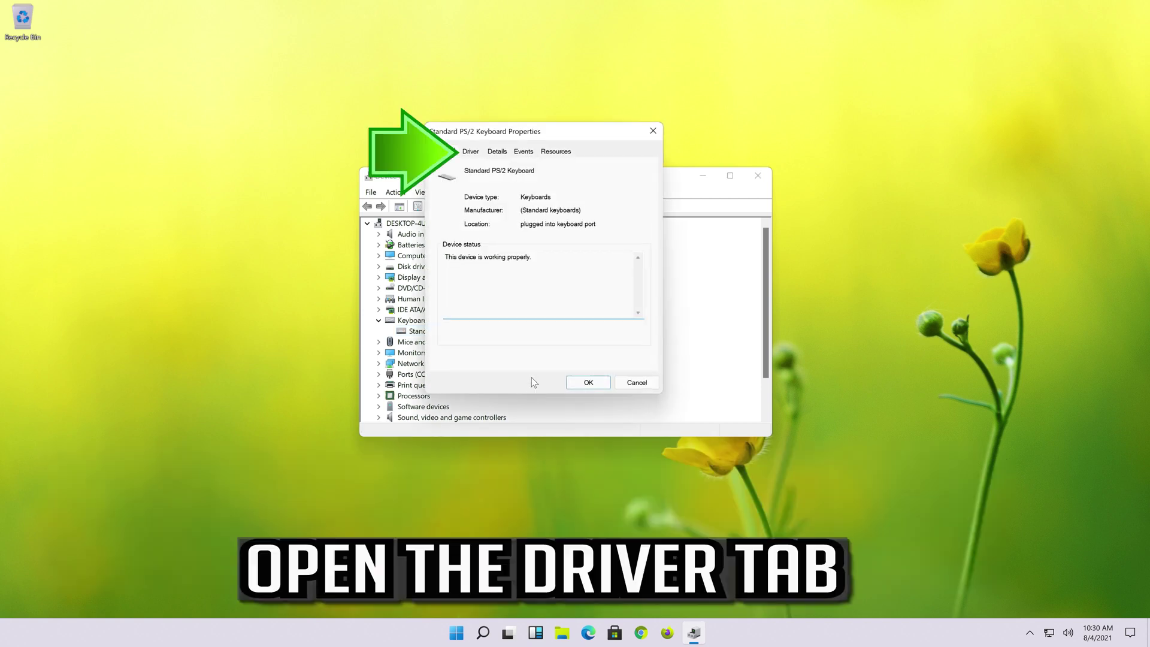
{"action": "left_click", "coordinate": [471, 152]}
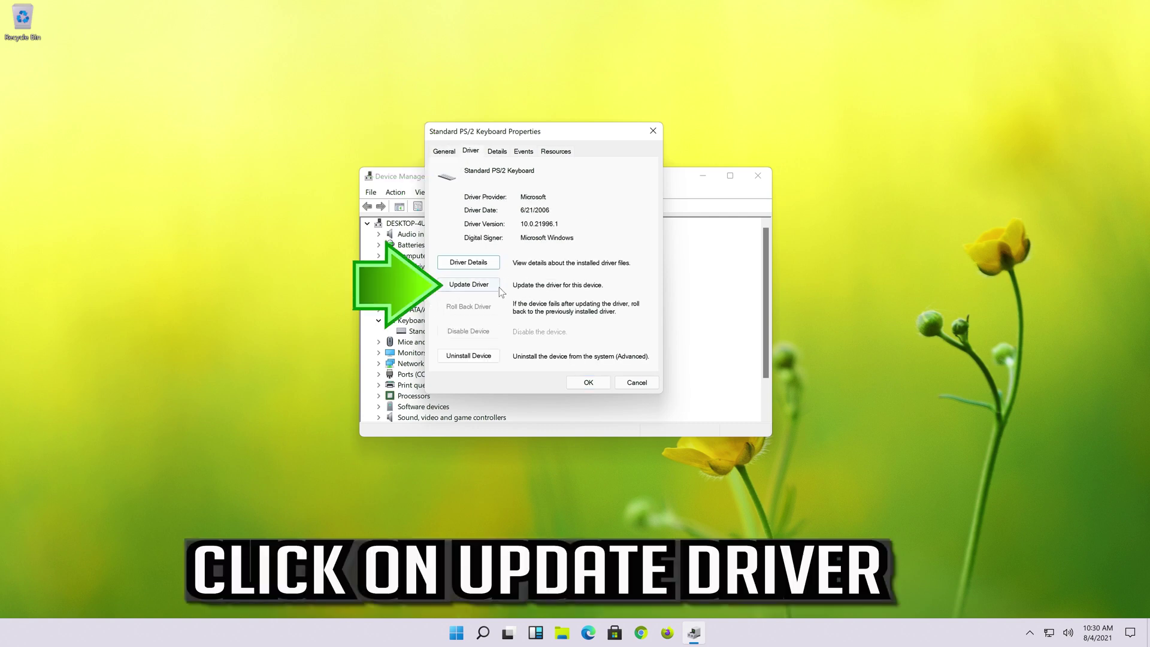
Step: Reinstall the Standard PS/2 Keyboard driver, picked from drivers already on the computer
{"action": "left_click", "coordinate": [482, 286]}
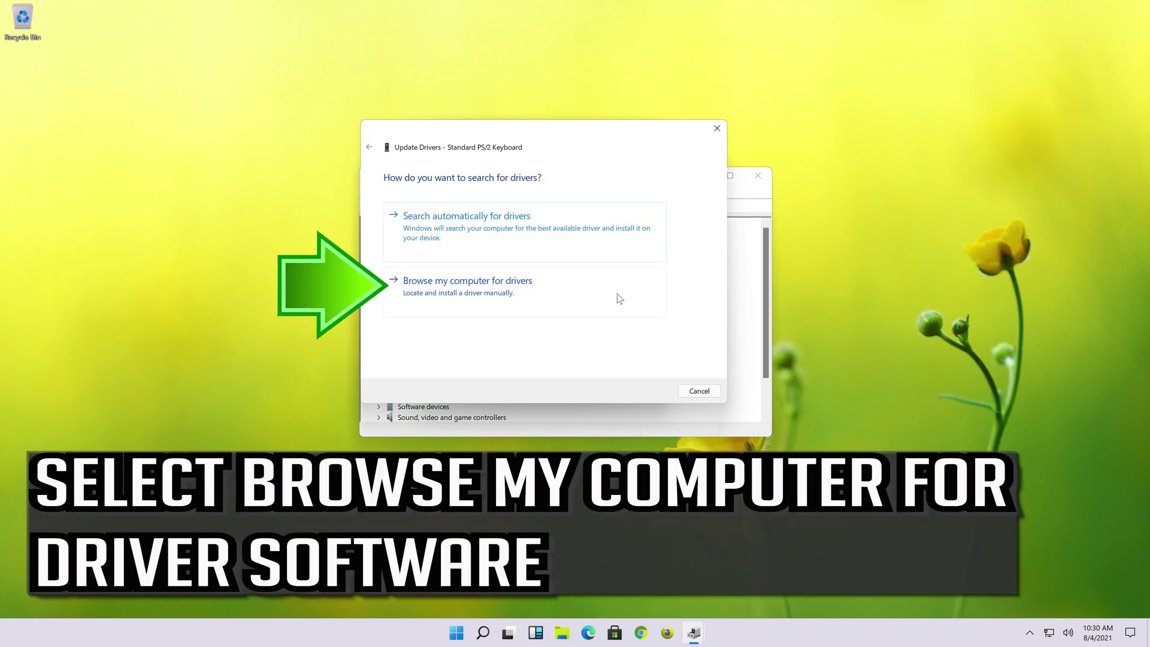
{"action": "left_click", "coordinate": [439, 295]}
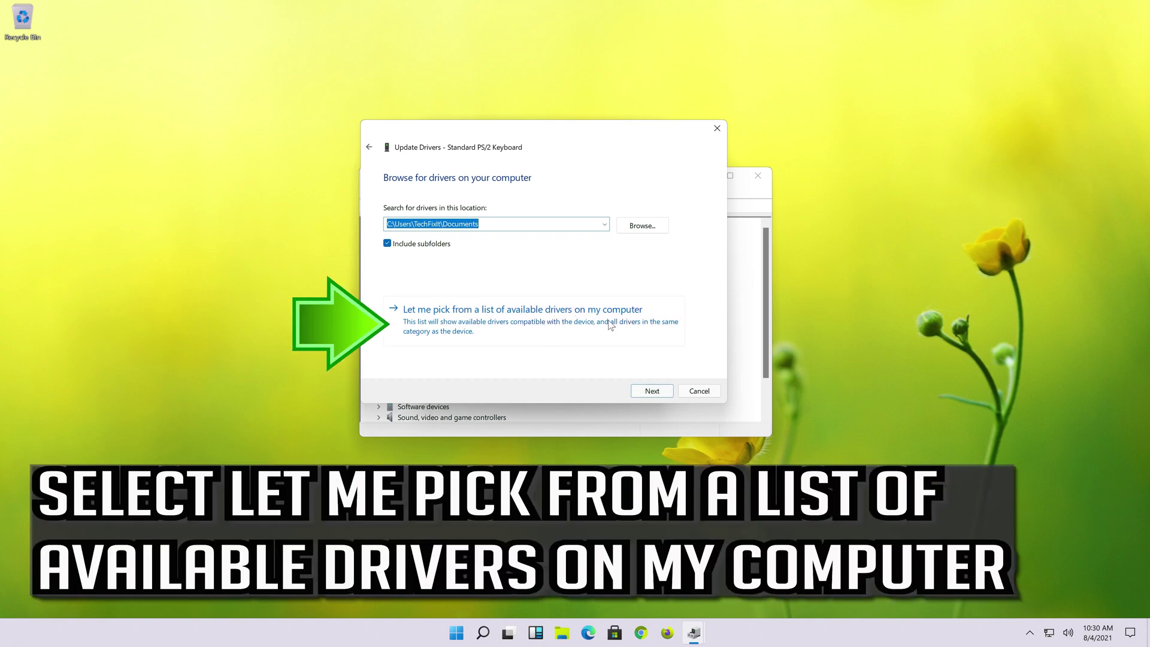
{"action": "left_click", "coordinate": [496, 333]}
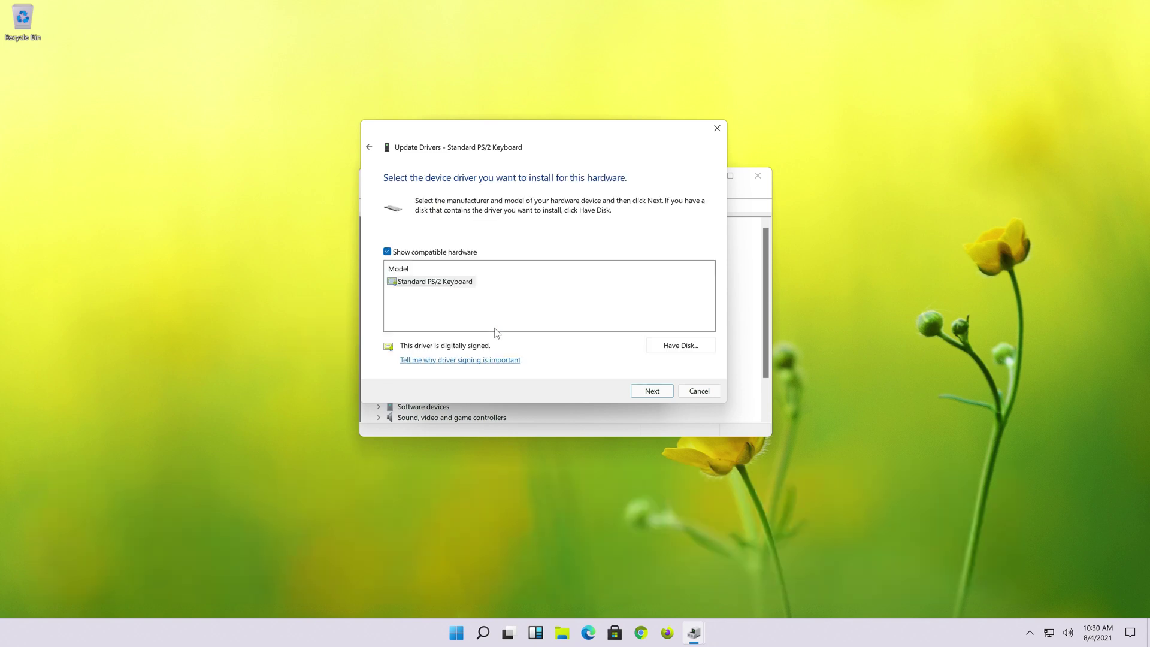
{"action": "left_click", "coordinate": [449, 283]}
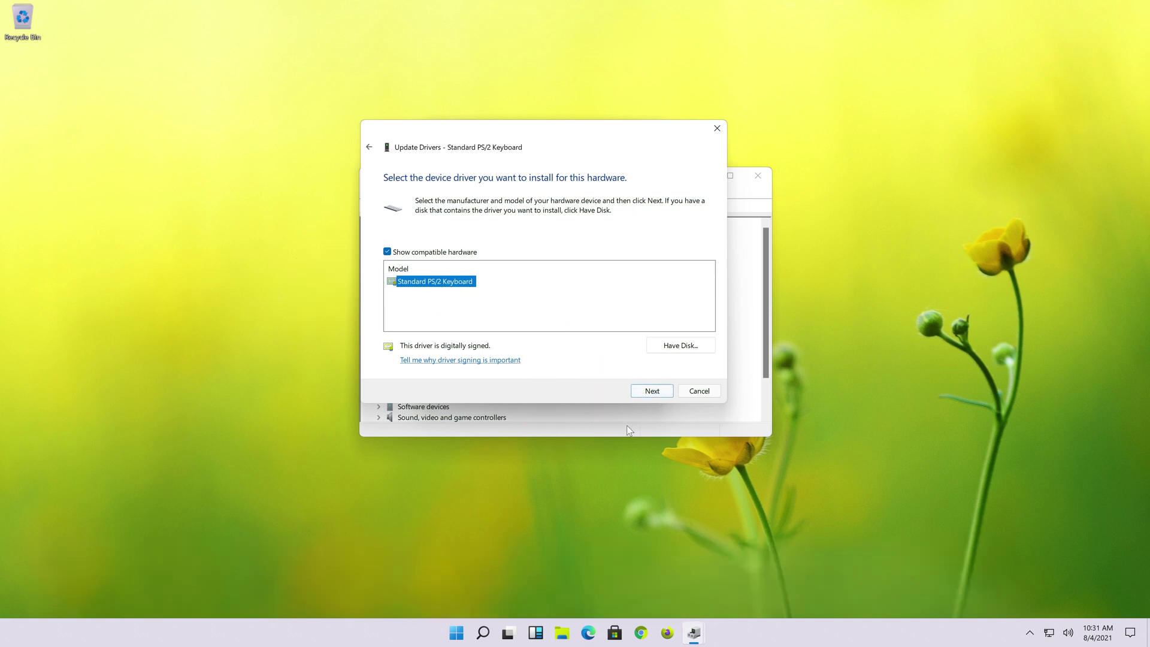
{"action": "left_click", "coordinate": [649, 394]}
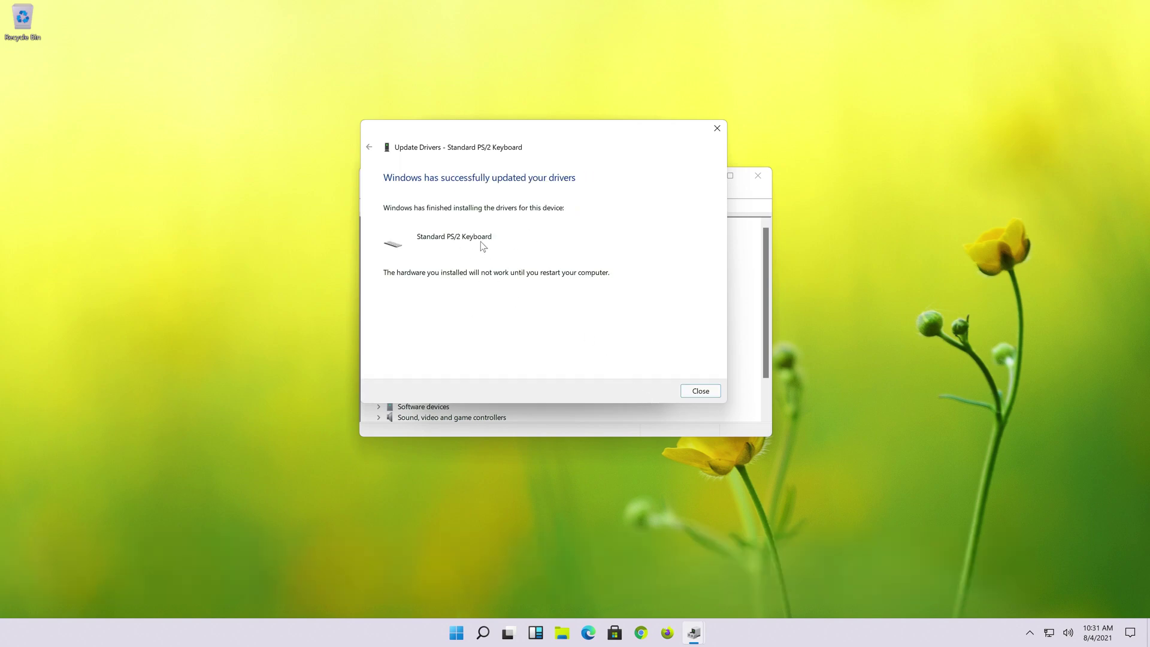
Step: Close the success message and keyboard properties, and accept restarting Windows now
{"action": "left_click", "coordinate": [700, 391]}
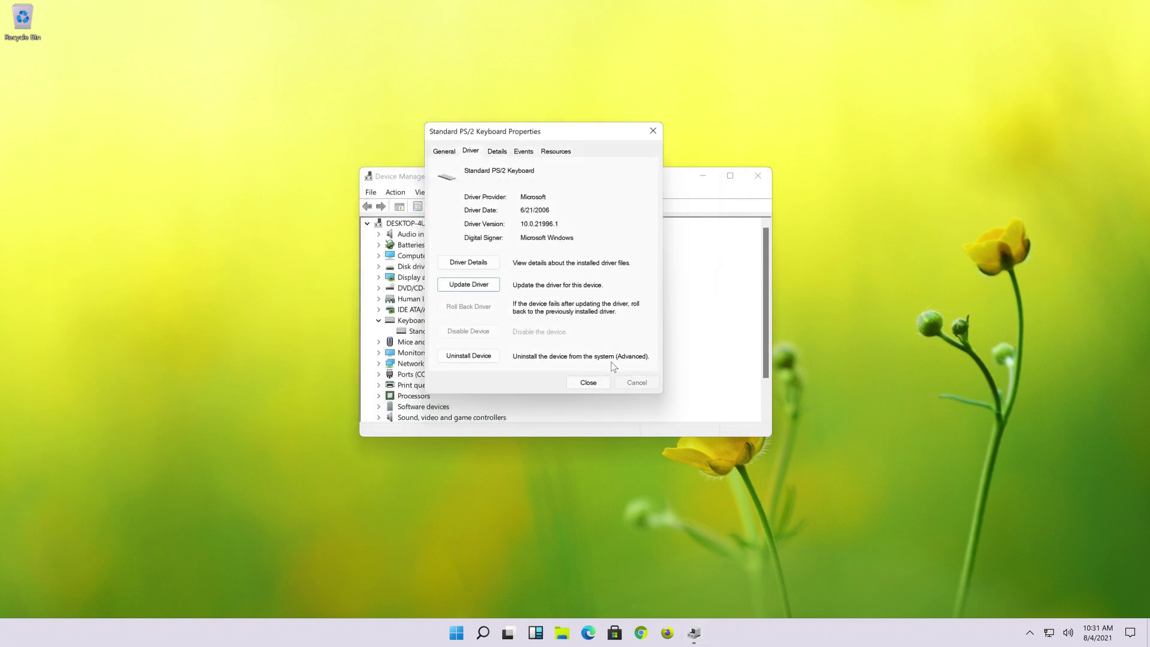
{"action": "left_click", "coordinate": [590, 382]}
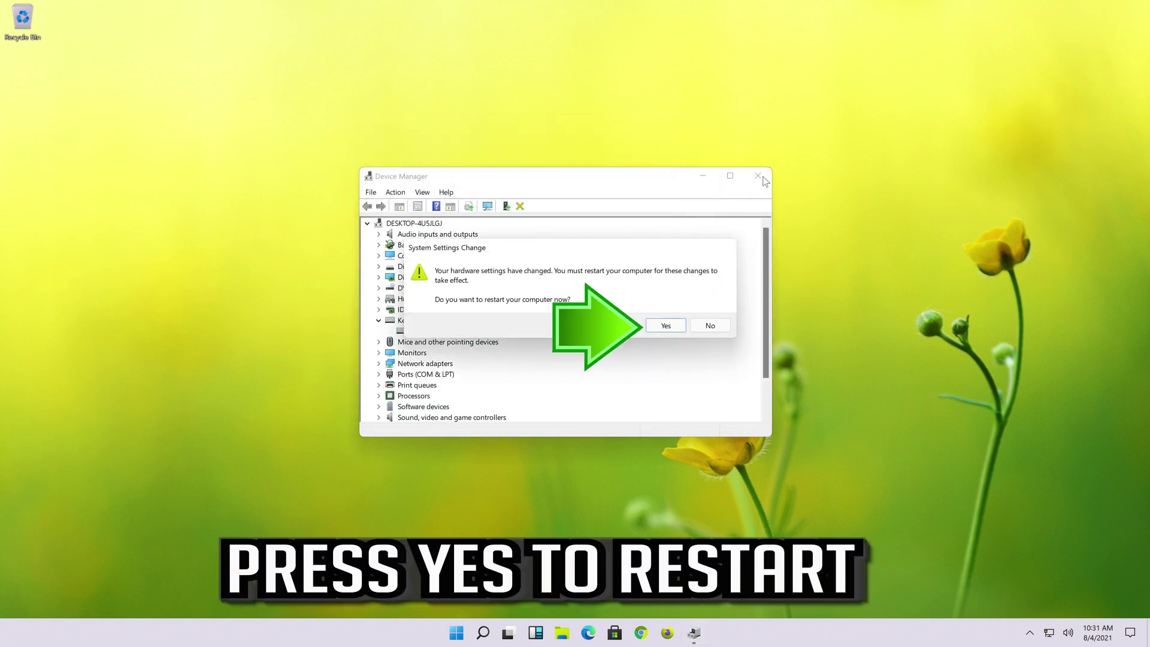
{"action": "left_click", "coordinate": [666, 326]}
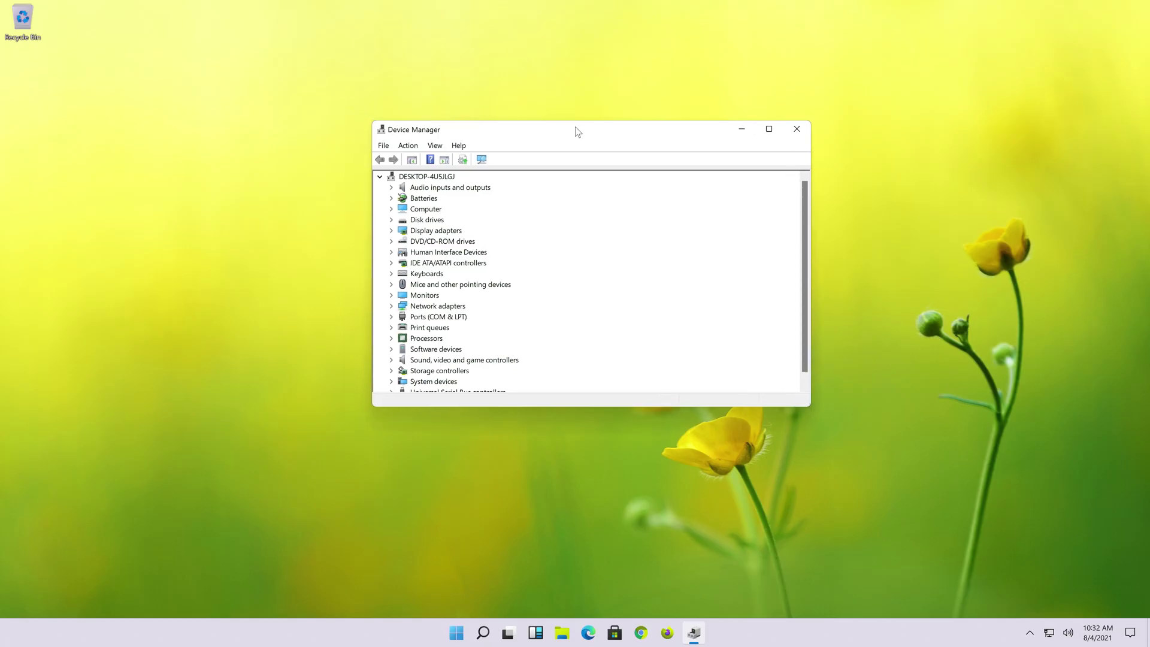
Step: Expand Keyboards and bring up the Standard PS/2 Keyboard's properties again
{"action": "left_click", "coordinate": [433, 273]}
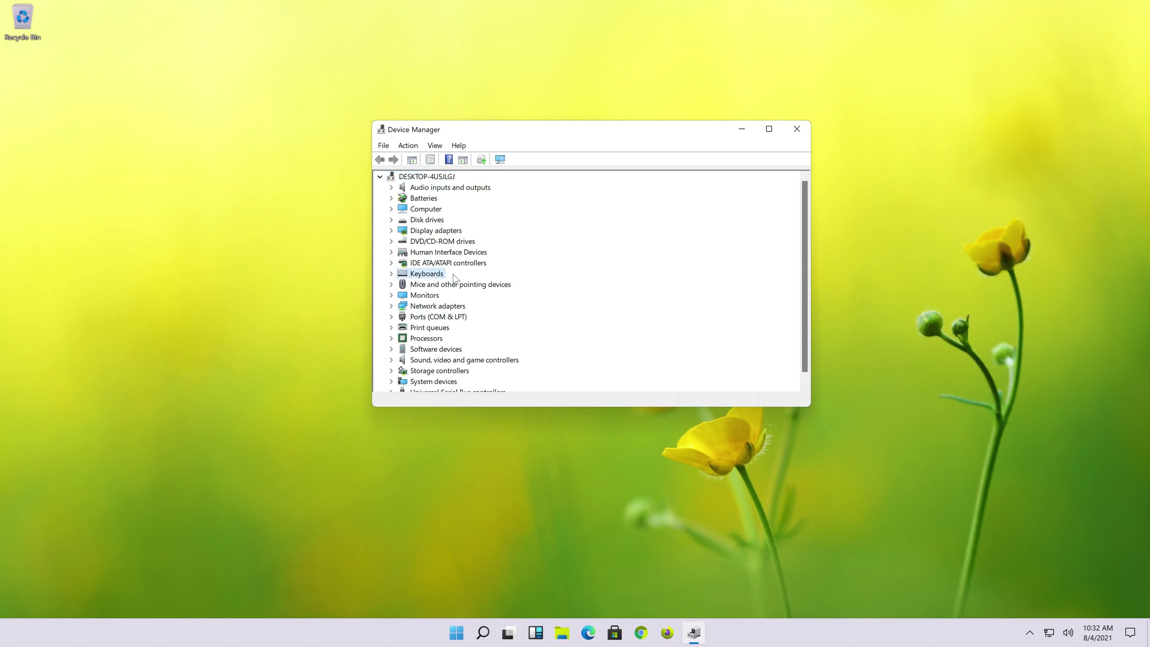
{"action": "left_click", "coordinate": [391, 275]}
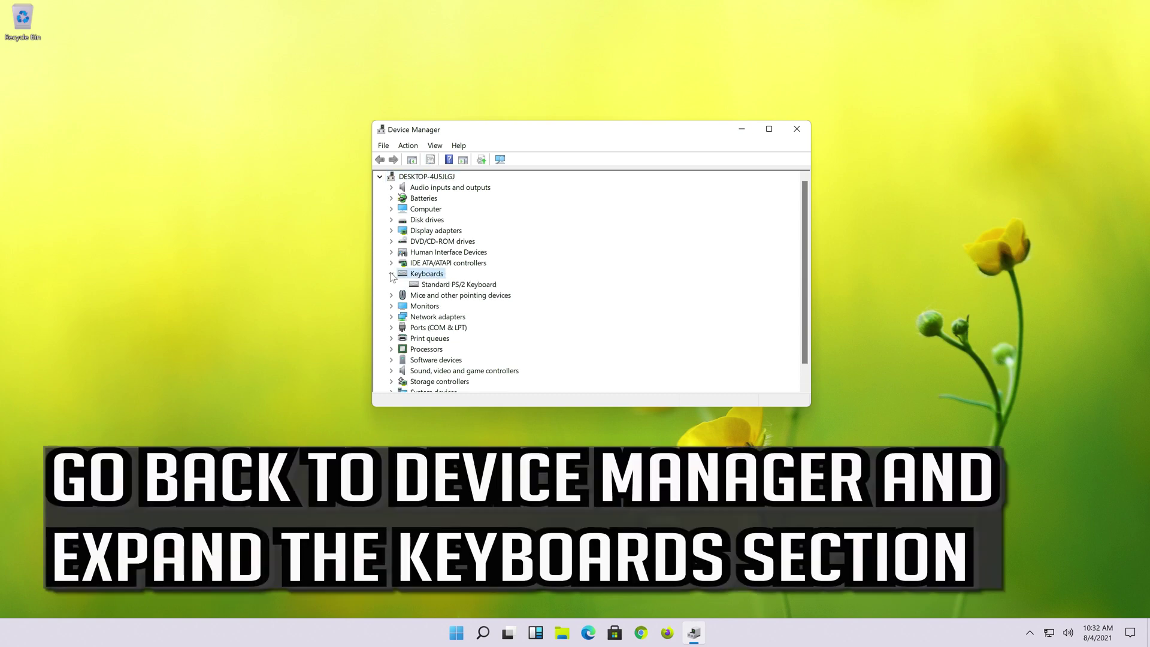
{"action": "left_click", "coordinate": [428, 286]}
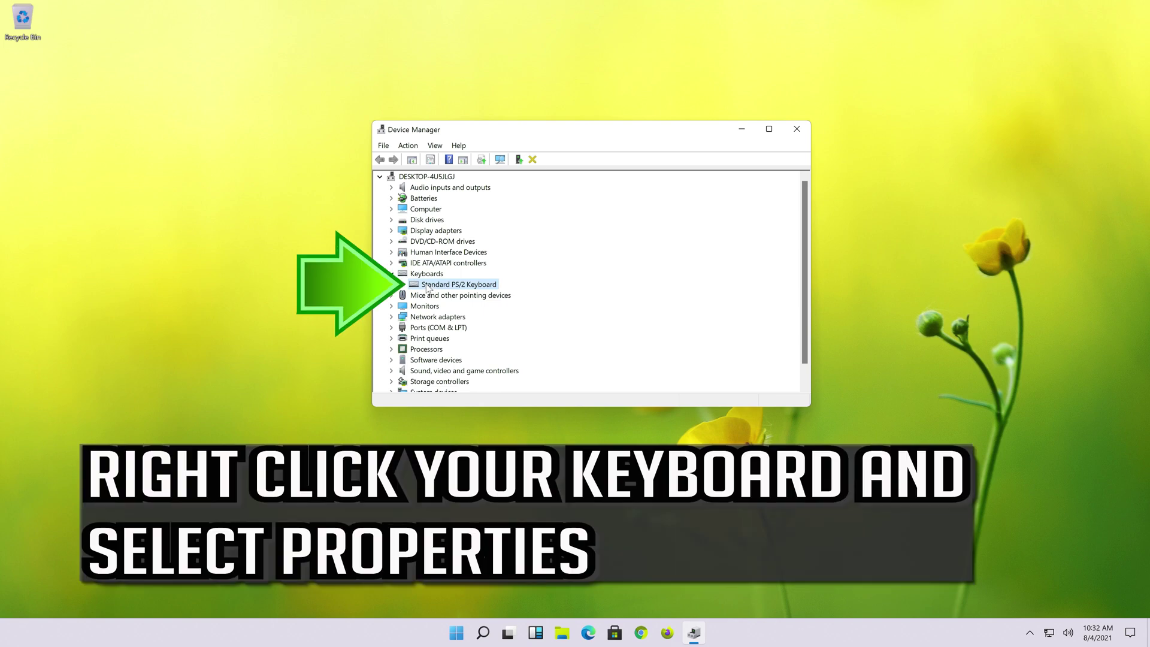
{"action": "right_click", "coordinate": [476, 286]}
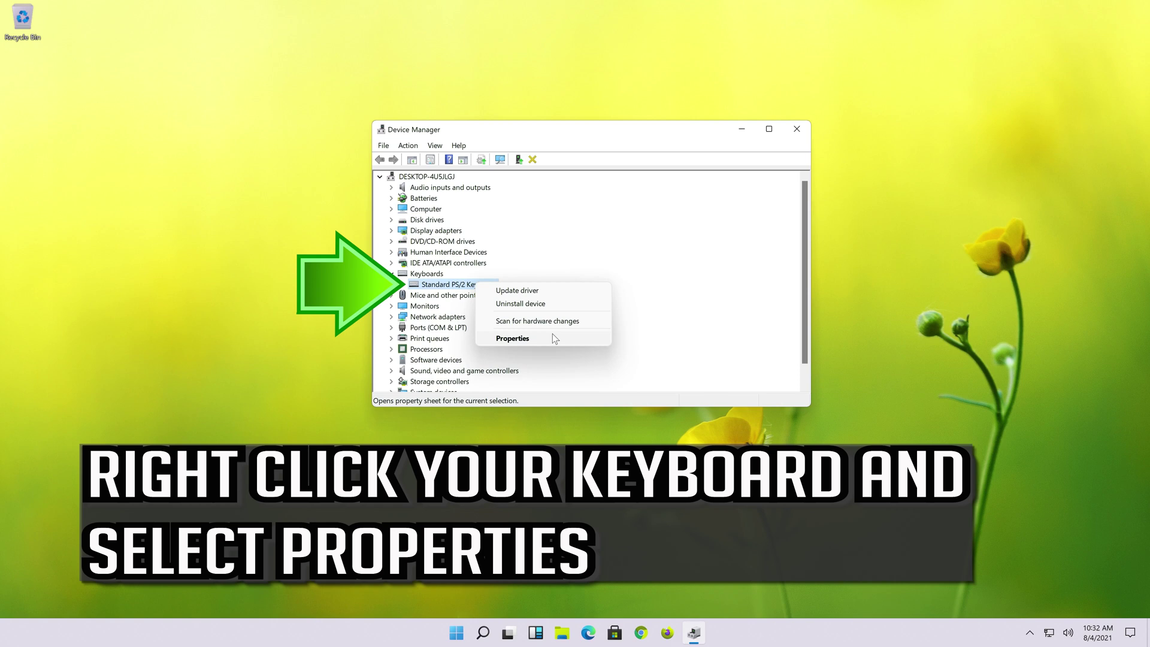
{"action": "left_click", "coordinate": [512, 339]}
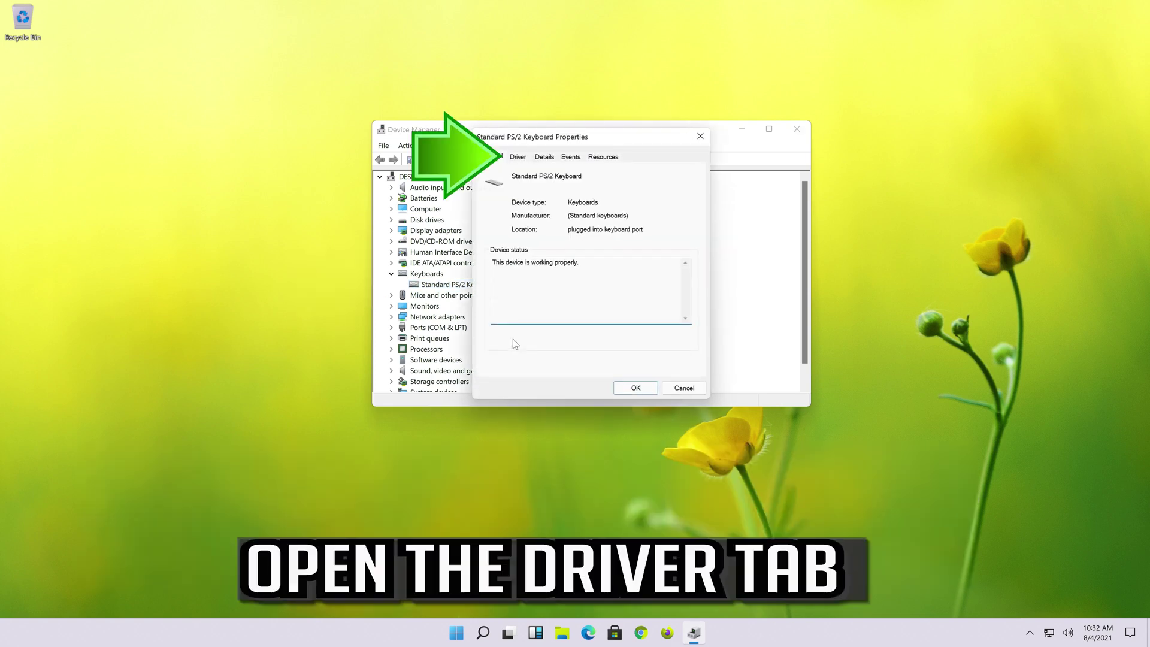
Step: Uninstall the keyboard device from its Driver tab and confirm the removal
{"action": "left_click", "coordinate": [525, 157]}
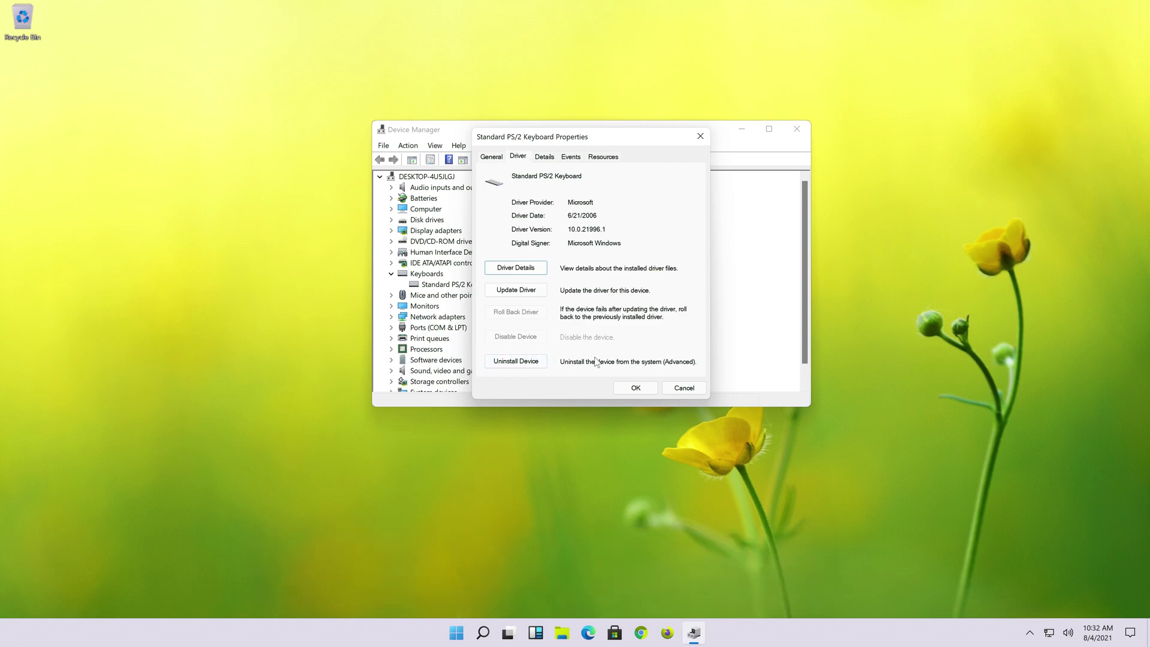
{"action": "left_click", "coordinate": [522, 362]}
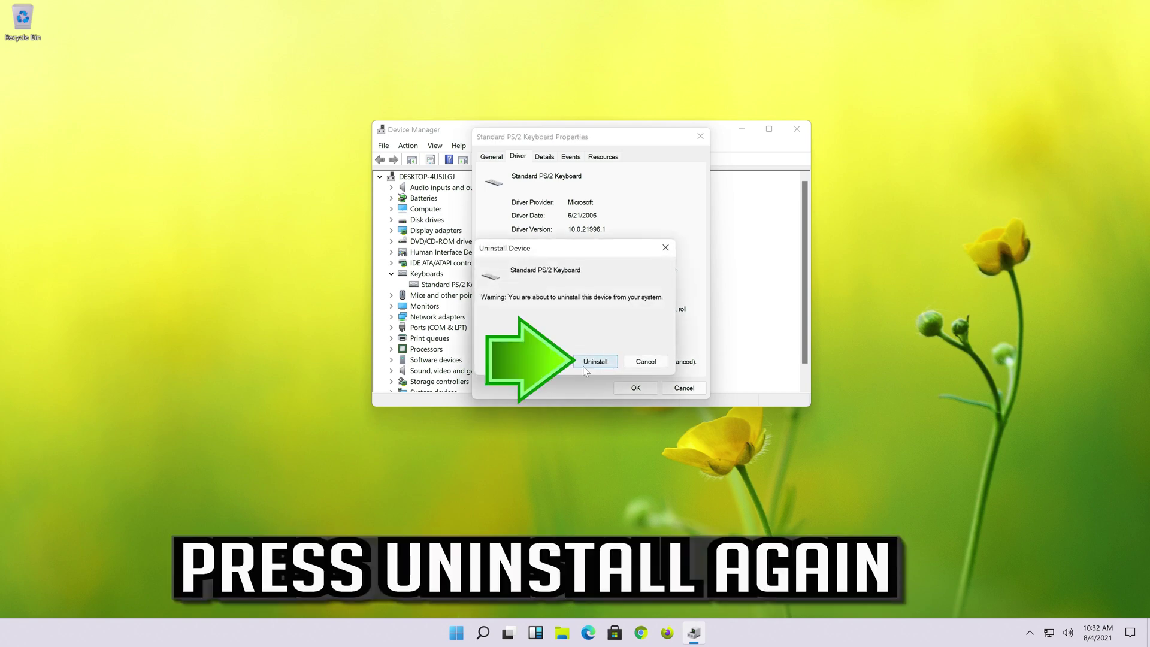
{"action": "left_click", "coordinate": [595, 362]}
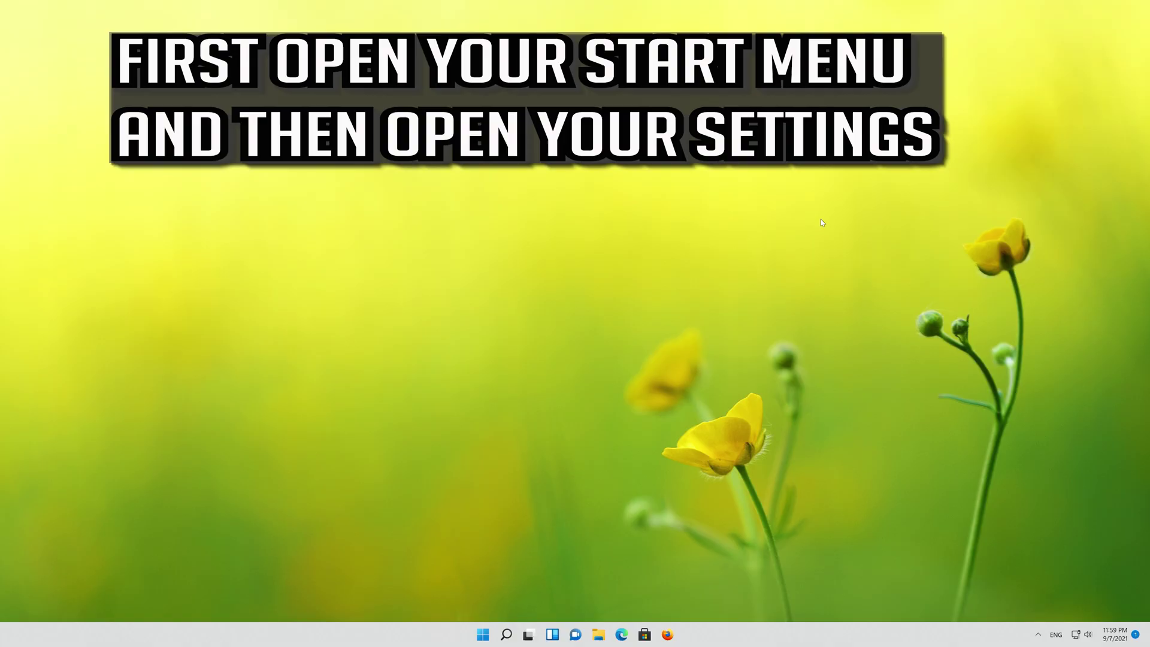
Step: Go to the System page in Windows Settings from the Start menu
{"action": "key", "text": "super"}
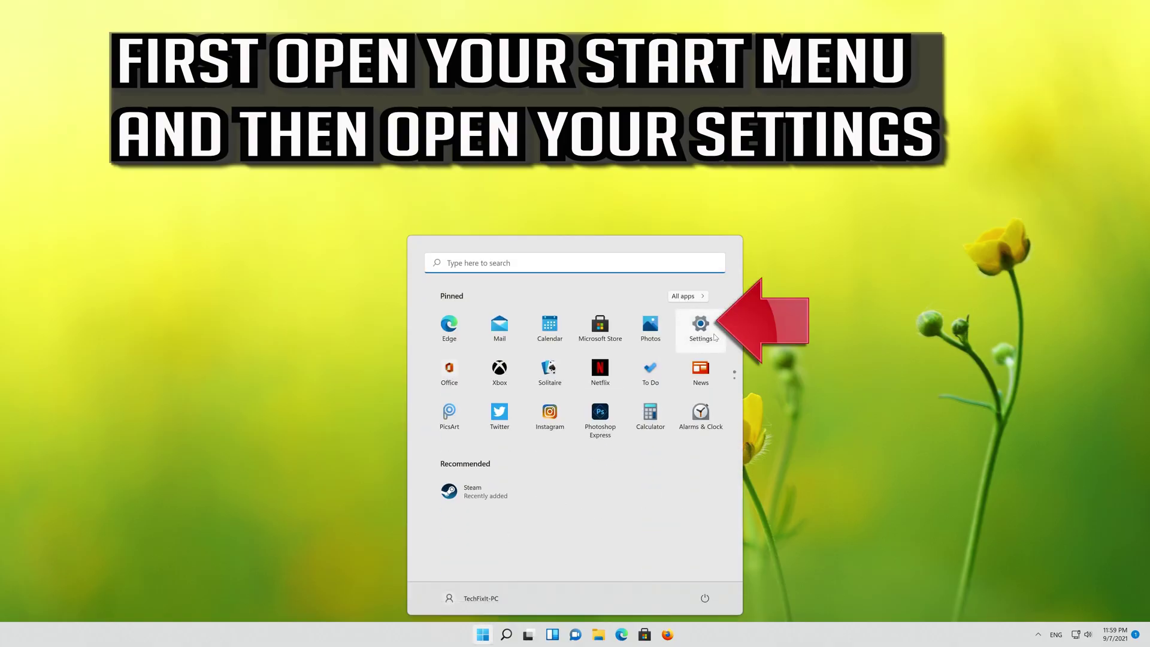
{"action": "left_click", "coordinate": [712, 336]}
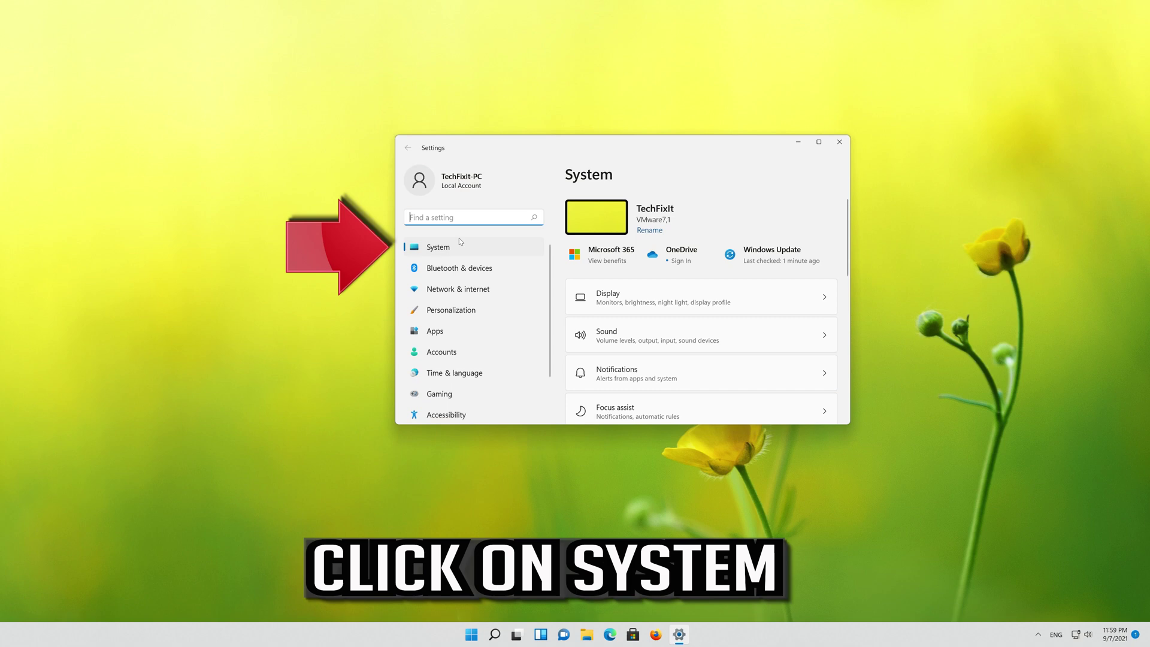
{"action": "left_click", "coordinate": [430, 249]}
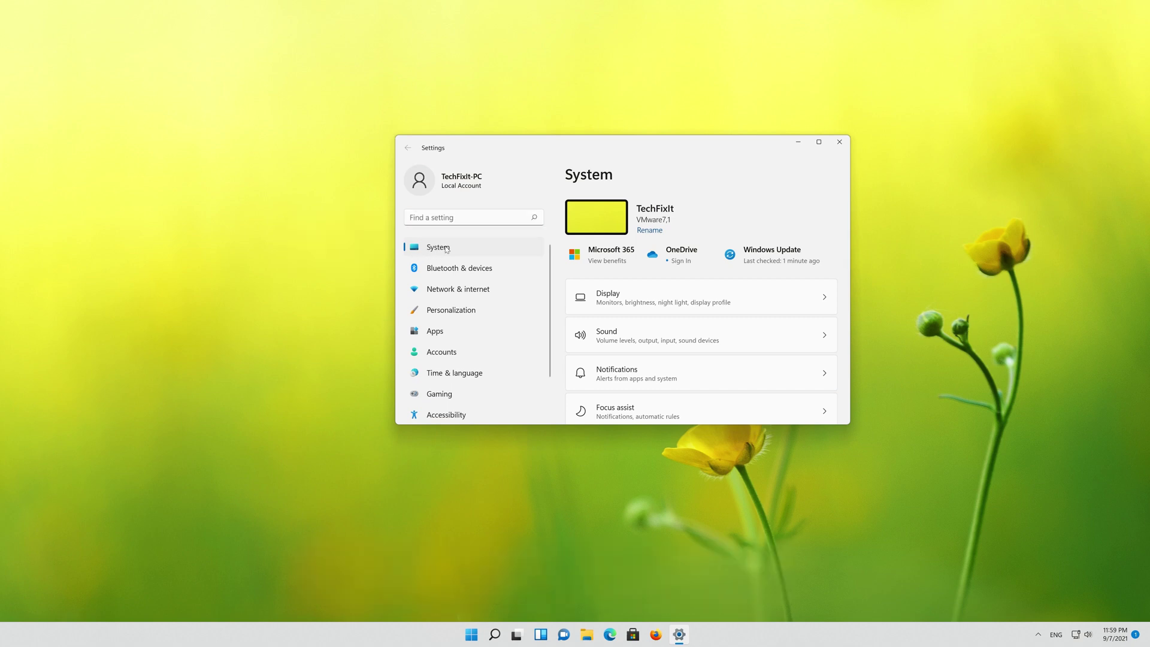
Step: Run the Keyboard troubleshooter under Troubleshoot > Other troubleshooters
{"action": "scroll", "coordinate": [661, 336], "scroll_direction": "down", "scroll_amount": 2}
{"action": "scroll", "coordinate": [661, 336], "scroll_direction": "down", "scroll_amount": 5}
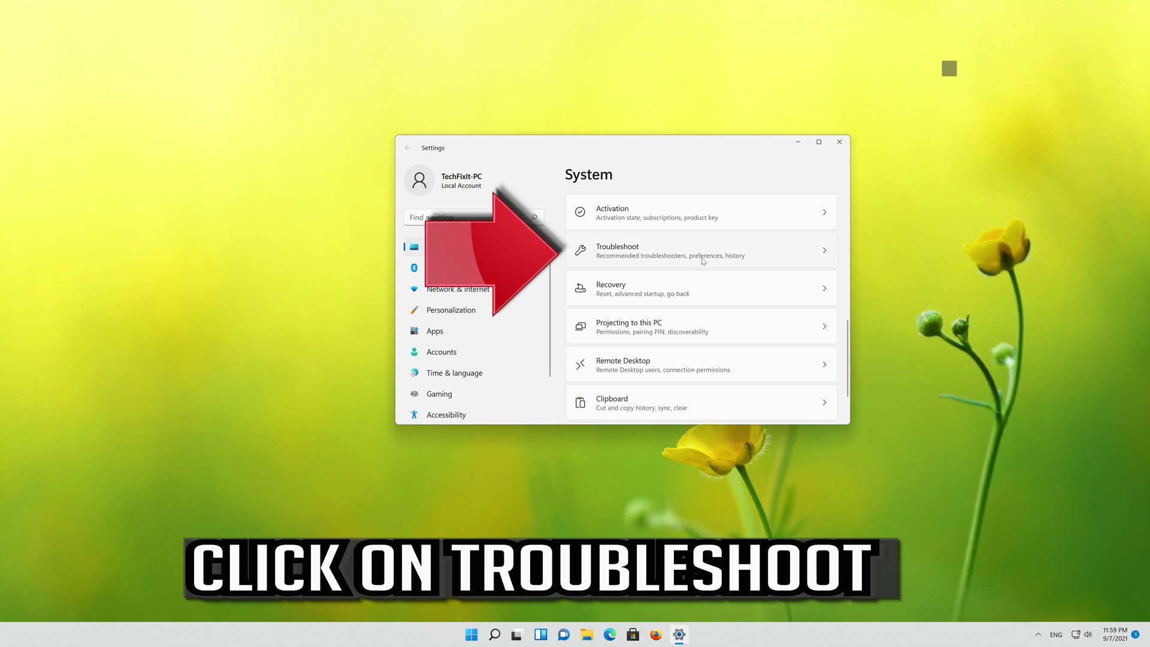
{"action": "left_click", "coordinate": [661, 256]}
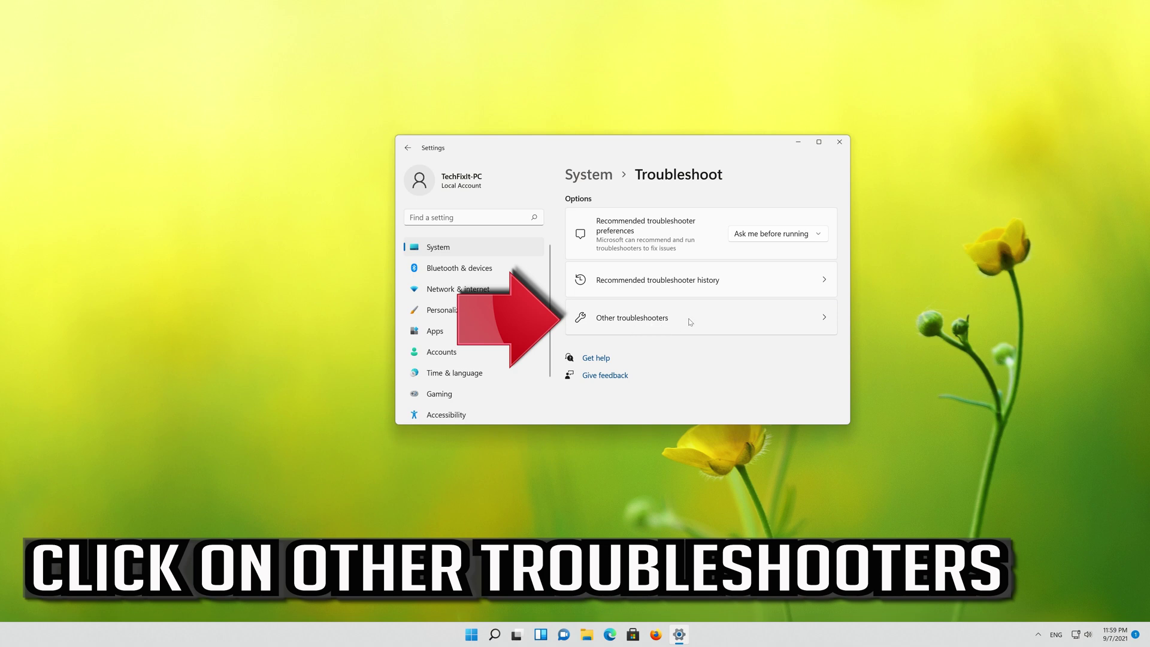
{"action": "left_click", "coordinate": [656, 322]}
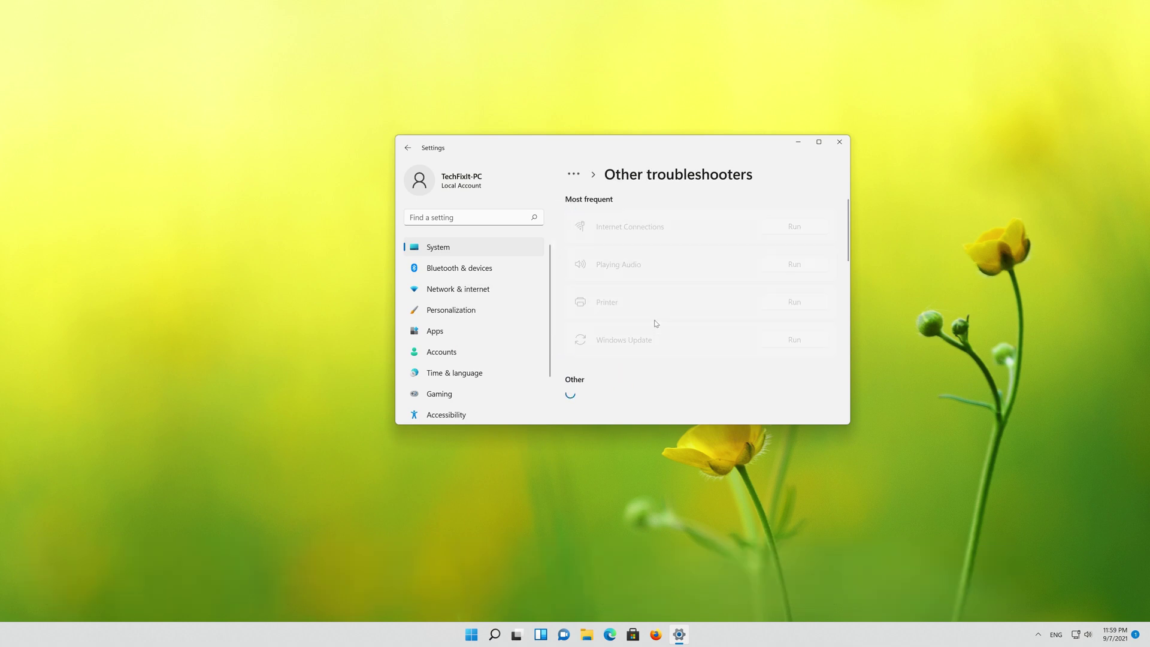
{"action": "scroll", "coordinate": [656, 324], "scroll_direction": "down", "scroll_amount": 2}
{"action": "scroll", "coordinate": [655, 323], "scroll_direction": "down", "scroll_amount": 3}
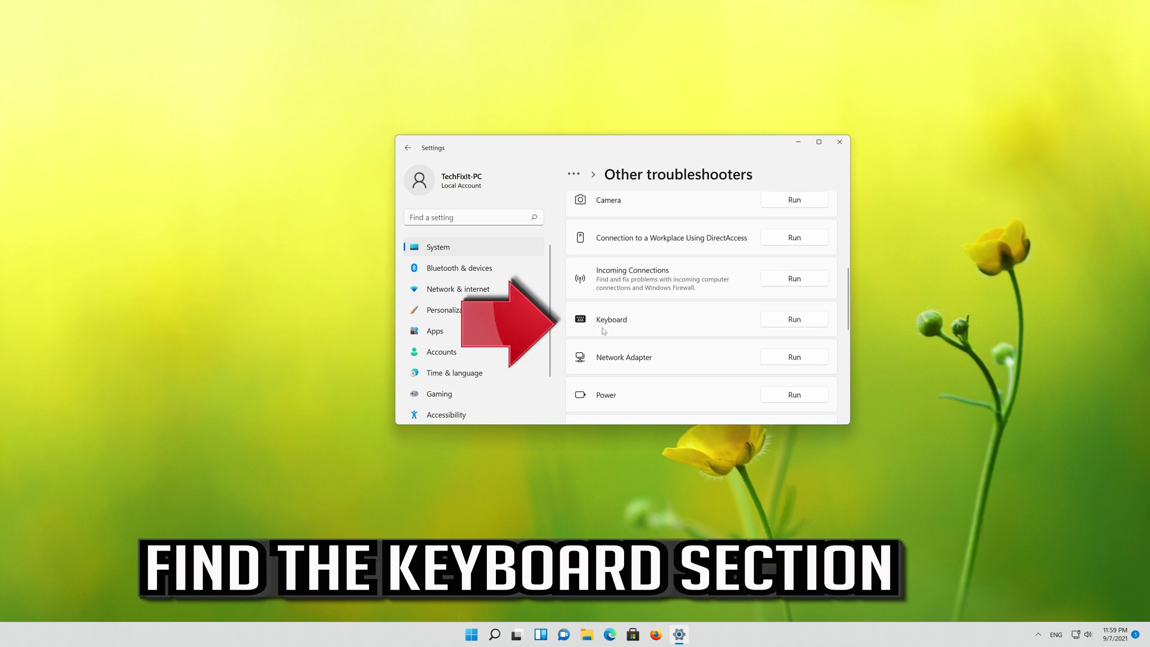
{"action": "left_click", "coordinate": [799, 325]}
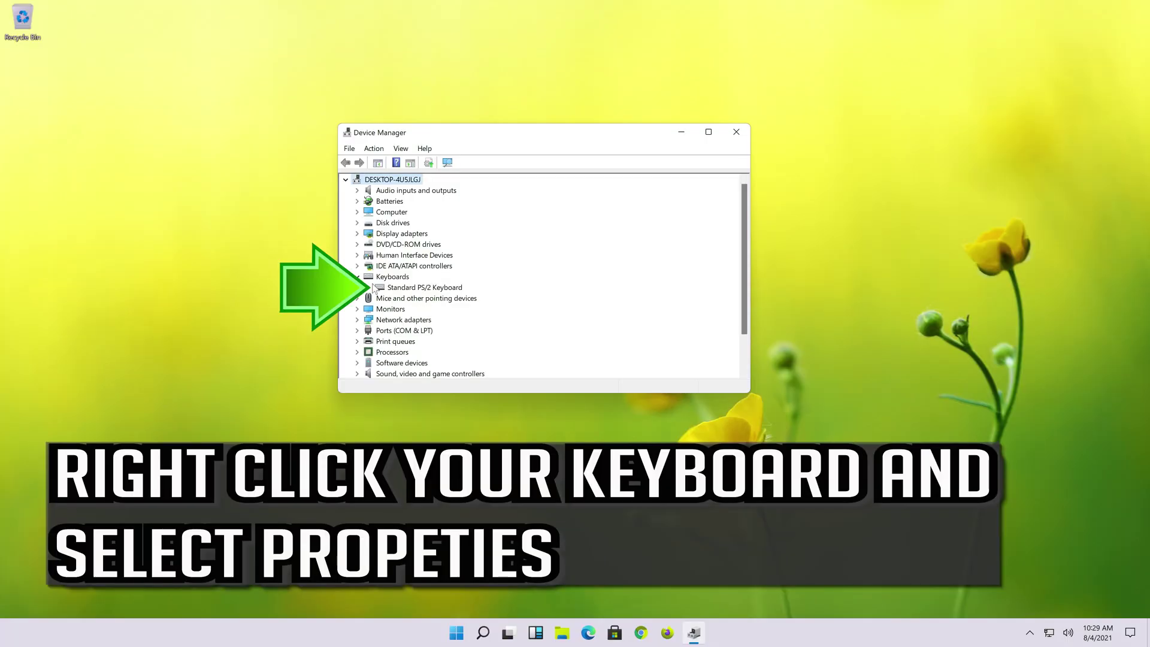
Step: Search automatically for a newer Standard PS/2 Keyboard driver, then continue to Windows Update
{"action": "right_click", "coordinate": [399, 289]}
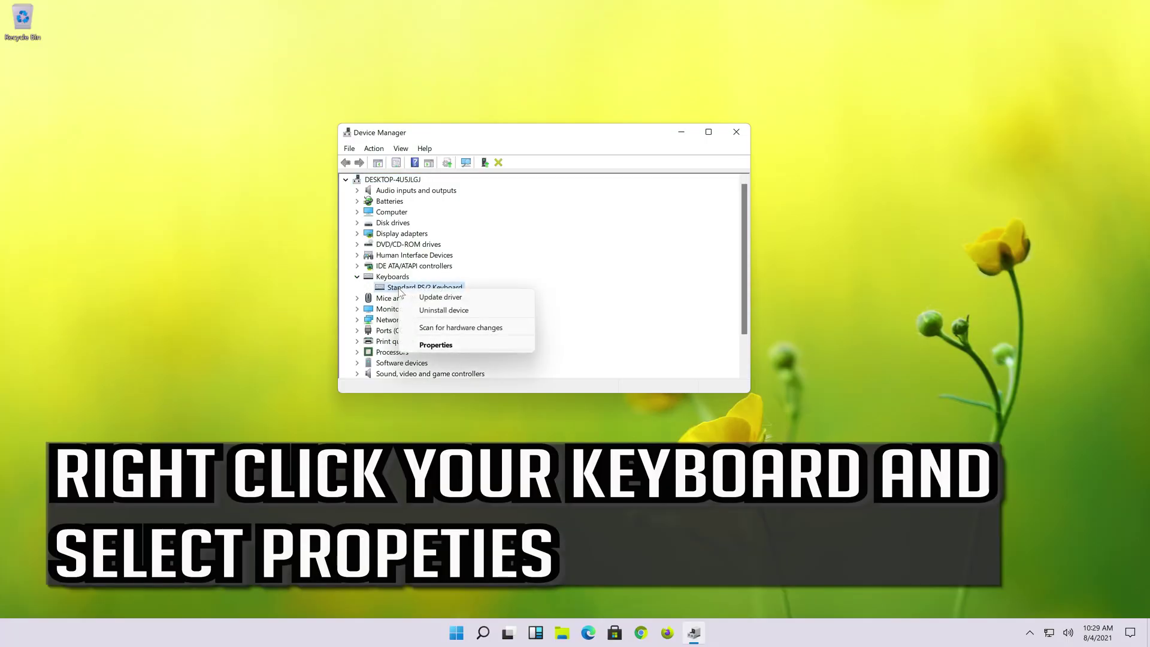
{"action": "left_click", "coordinate": [486, 342]}
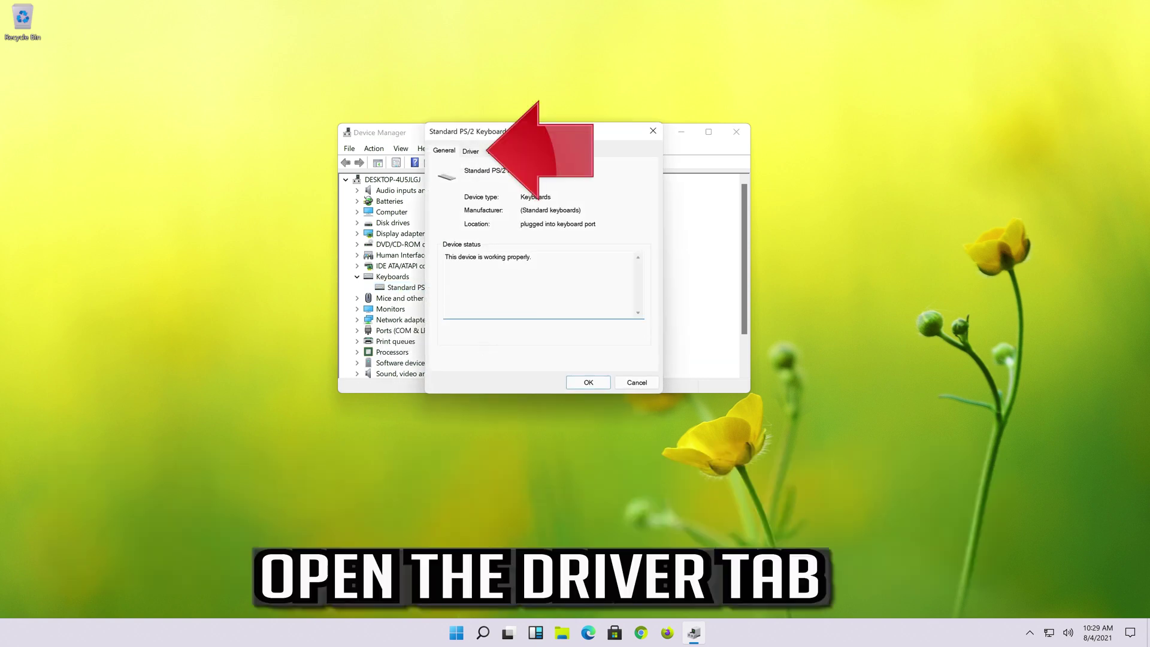
{"action": "left_click", "coordinate": [470, 153]}
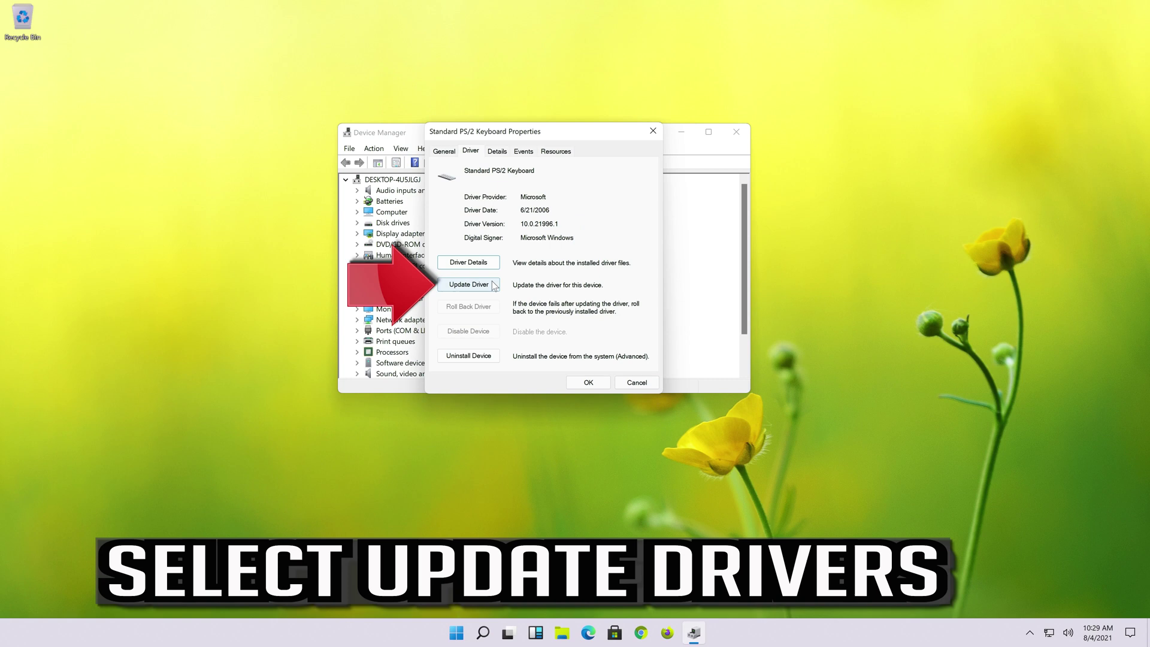
{"action": "left_click", "coordinate": [473, 286]}
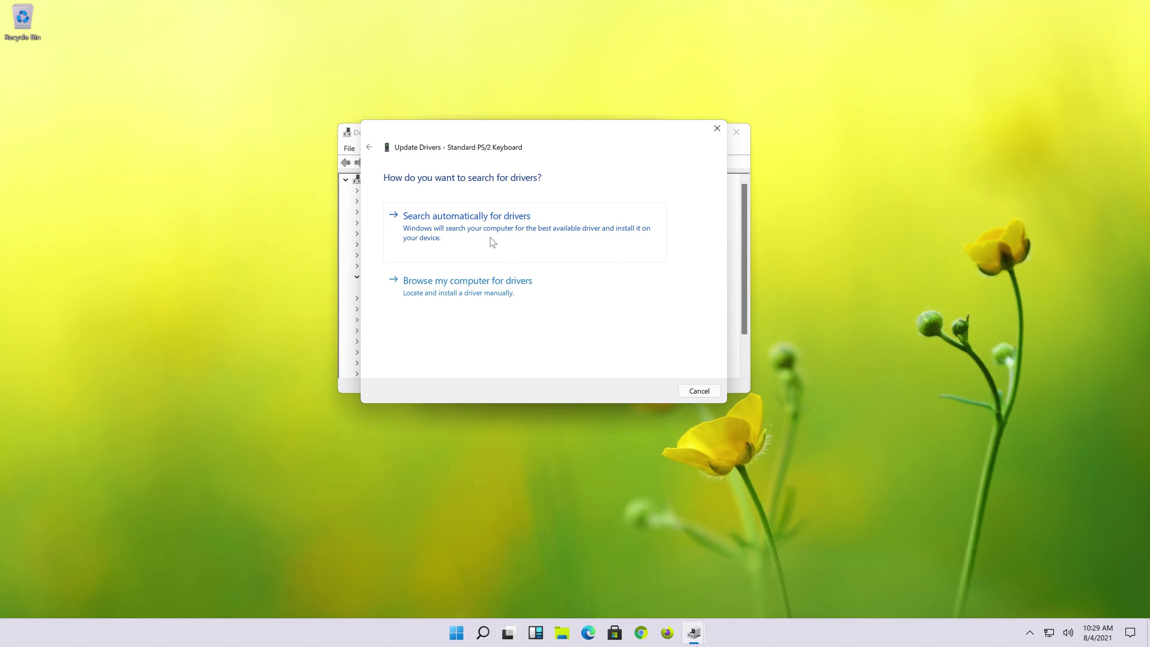
{"action": "left_click", "coordinate": [491, 240]}
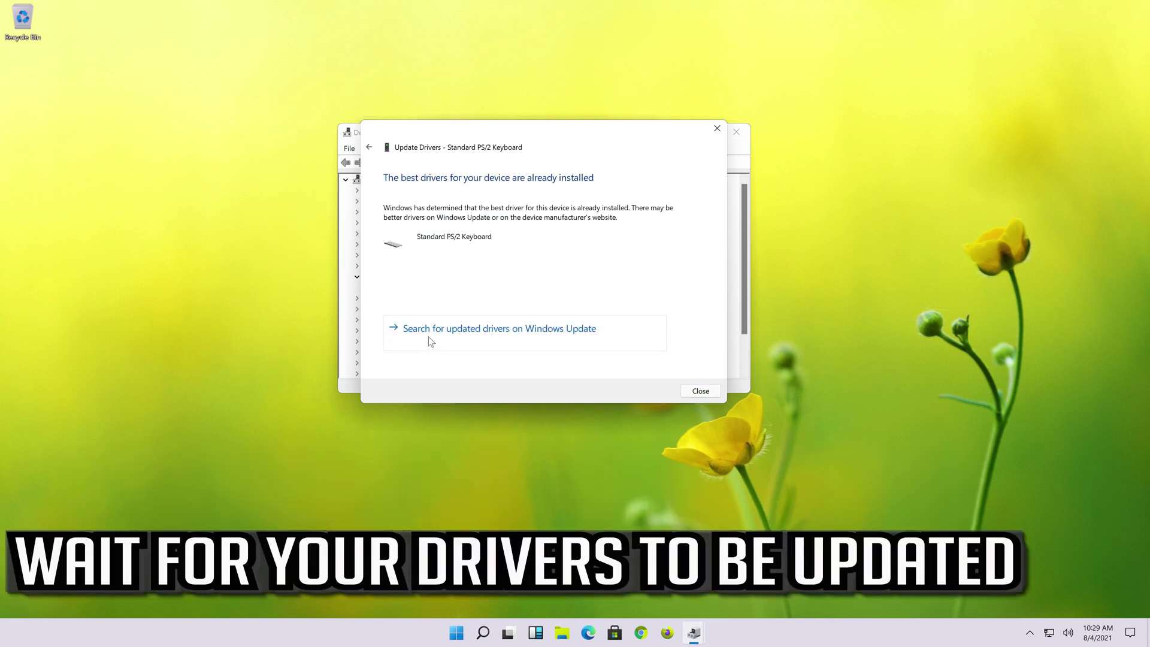
{"action": "left_click", "coordinate": [466, 330]}
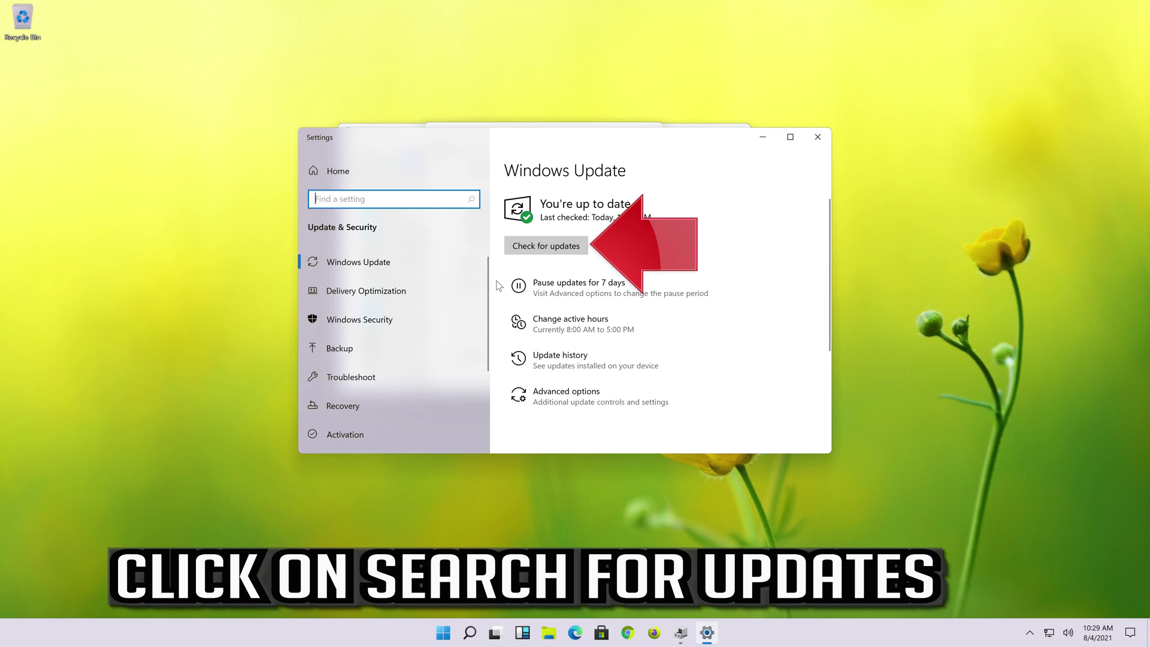
Step: Run Check for updates on the Windows Update page
{"action": "left_click", "coordinate": [570, 251]}
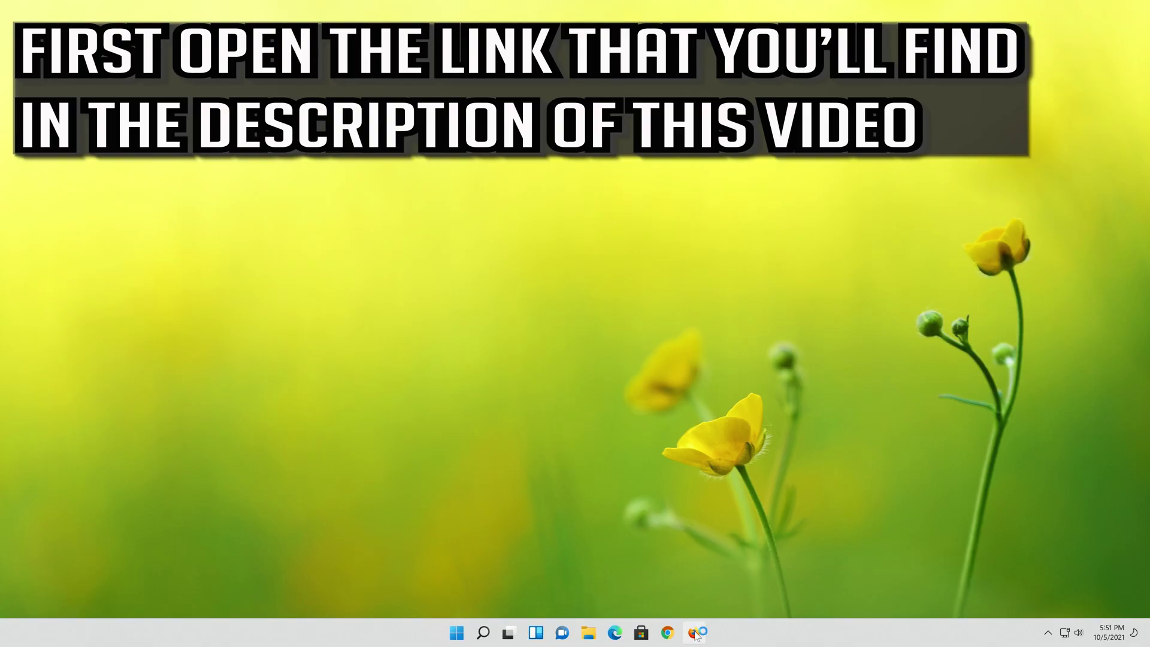
Step: Load Microsoft's Download Windows 11 page and save MediaCreationToolW11.exe
{"action": "right_click", "coordinate": [558, 142]}
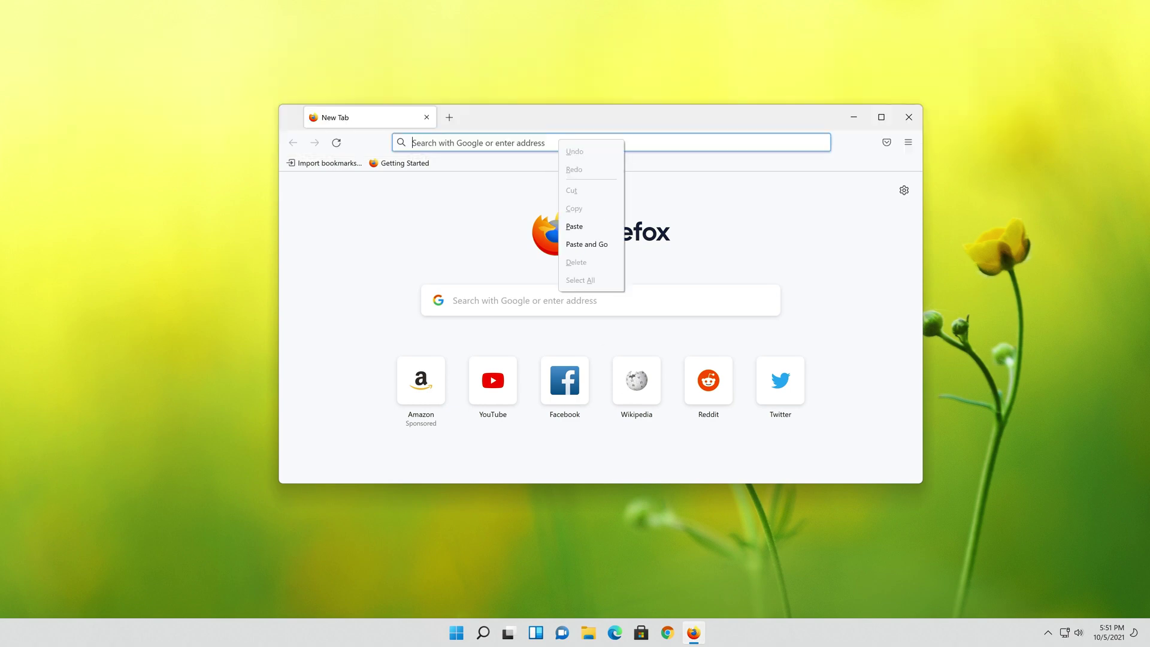
{"action": "left_click", "coordinate": [574, 244]}
{"action": "scroll", "coordinate": [872, 295], "scroll_direction": "down", "scroll_amount": 5}
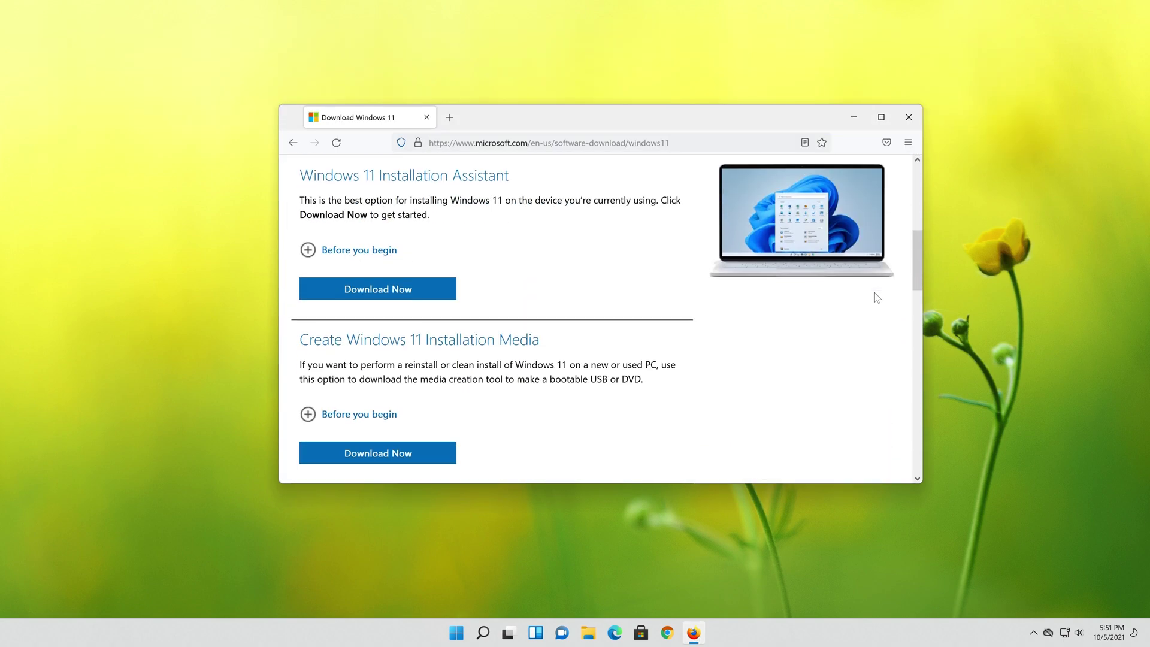
{"action": "scroll", "coordinate": [872, 296], "scroll_direction": "down", "scroll_amount": 4}
{"action": "scroll", "coordinate": [871, 295], "scroll_direction": "up", "scroll_amount": 4}
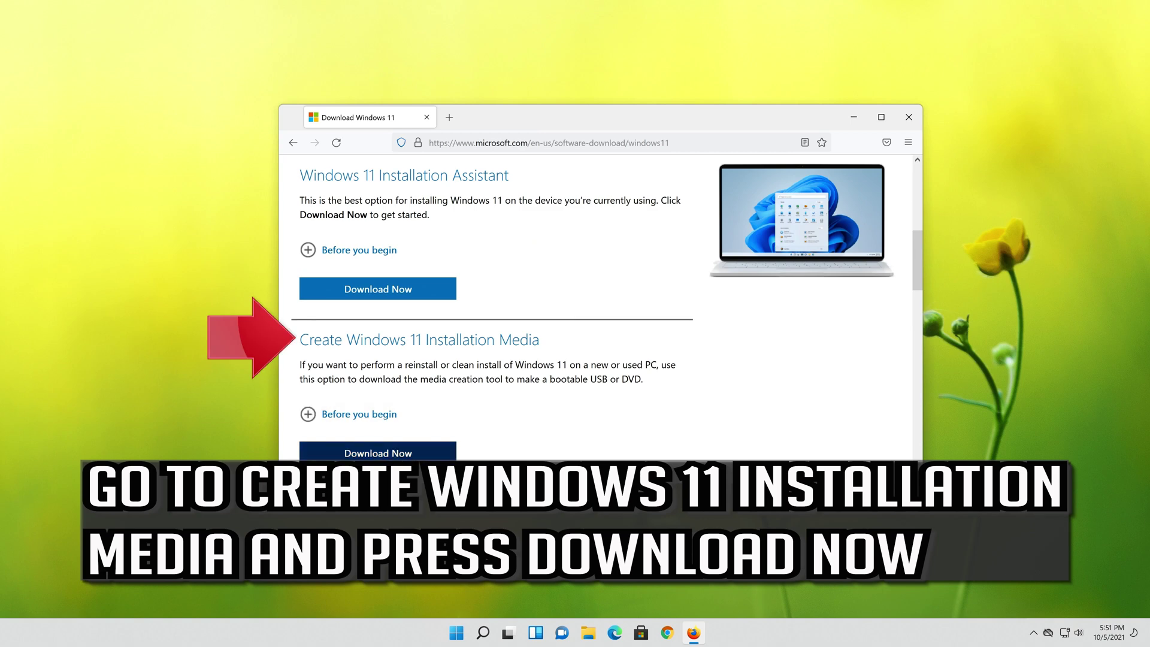
{"action": "left_click", "coordinate": [383, 460]}
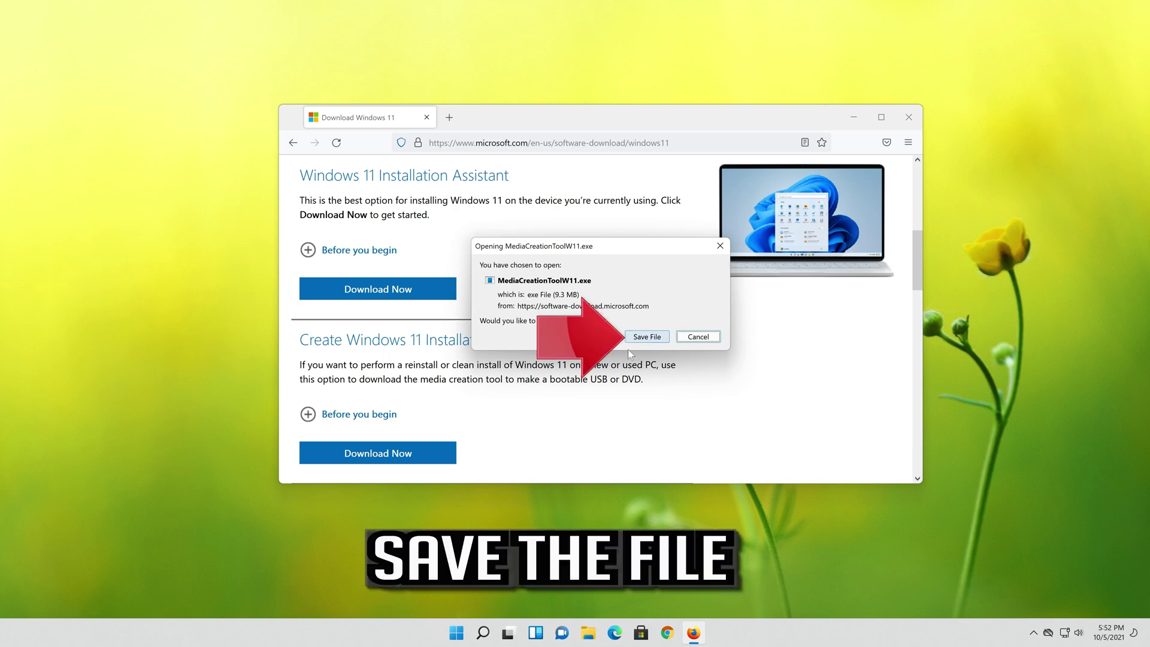
{"action": "left_click", "coordinate": [646, 340]}
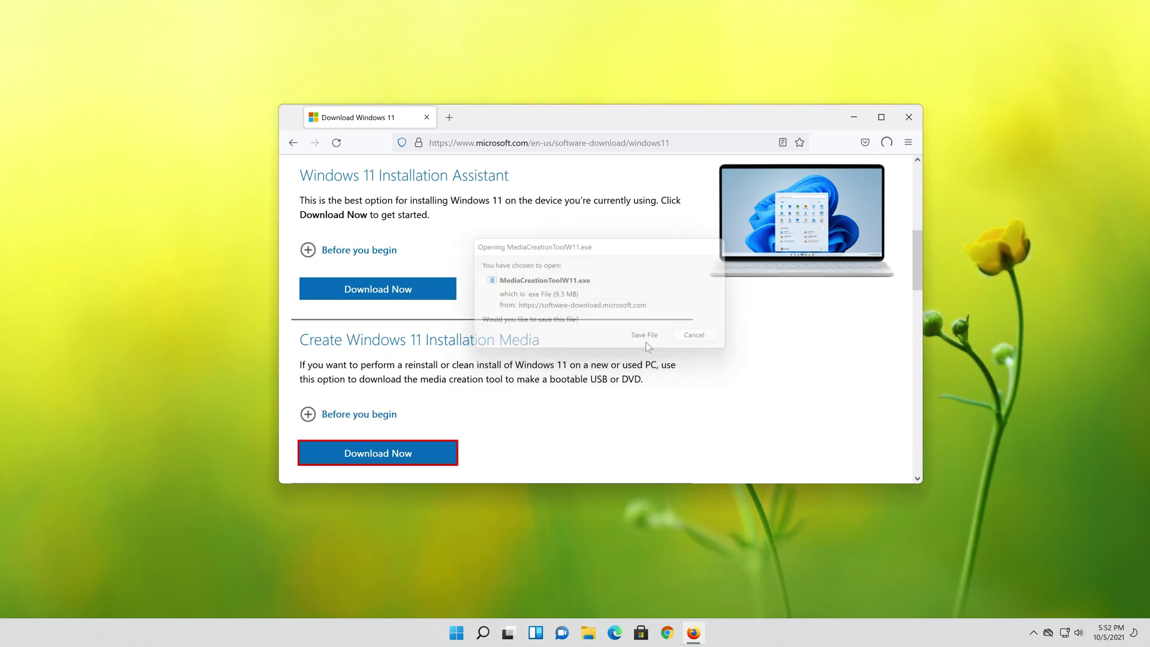
Step: Close Firefox, launch MediaCreationToolW11 with admin approval, and accept its license terms
{"action": "left_click", "coordinate": [907, 122]}
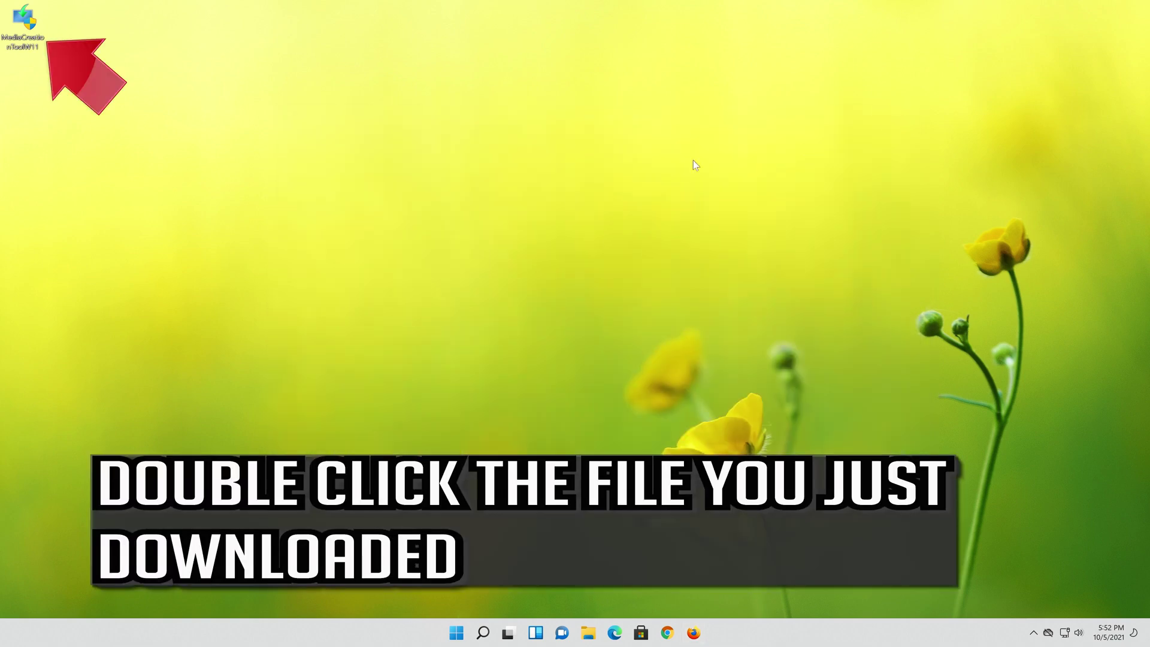
{"action": "double_click", "coordinate": [30, 29]}
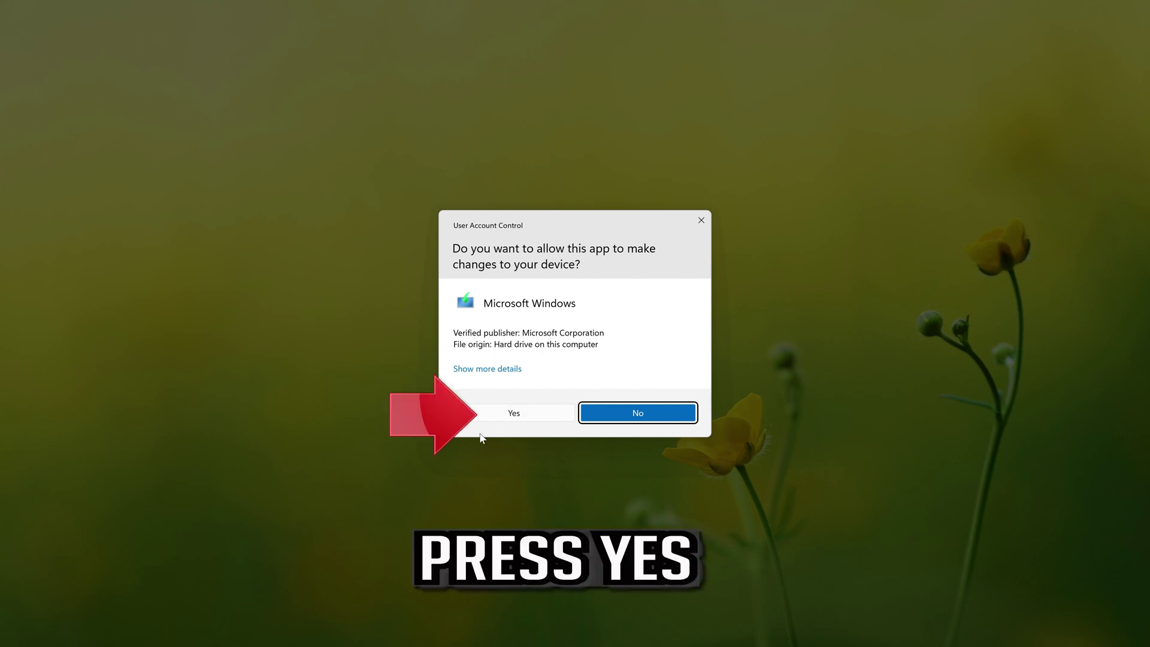
{"action": "left_click", "coordinate": [513, 414]}
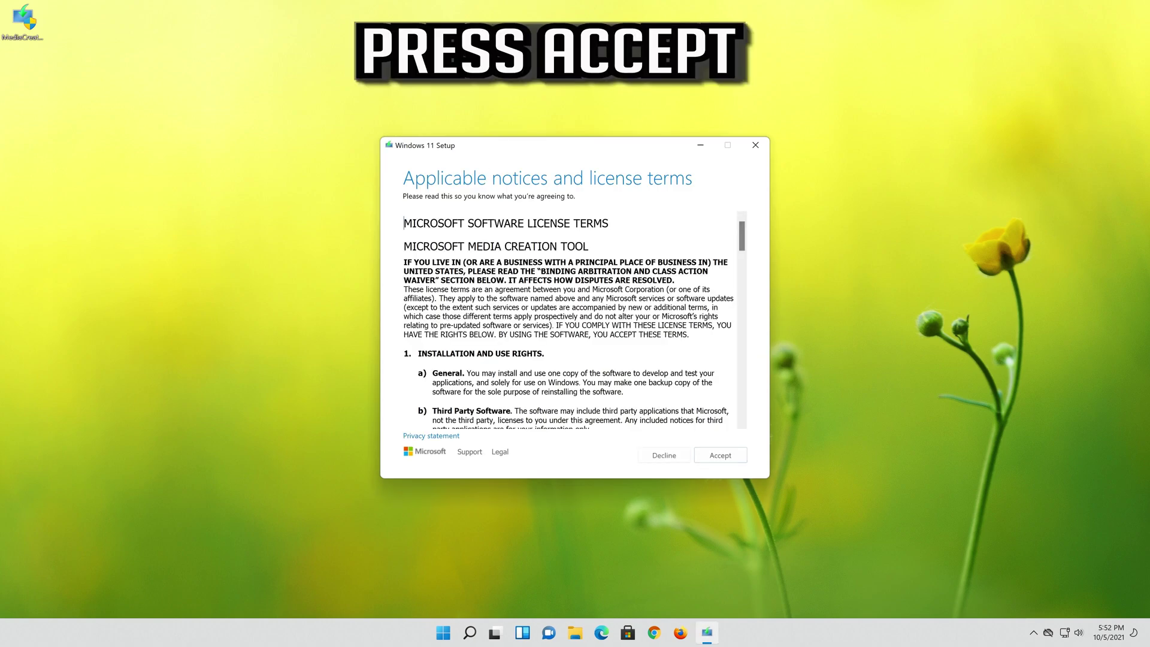
{"action": "left_click", "coordinate": [733, 459]}
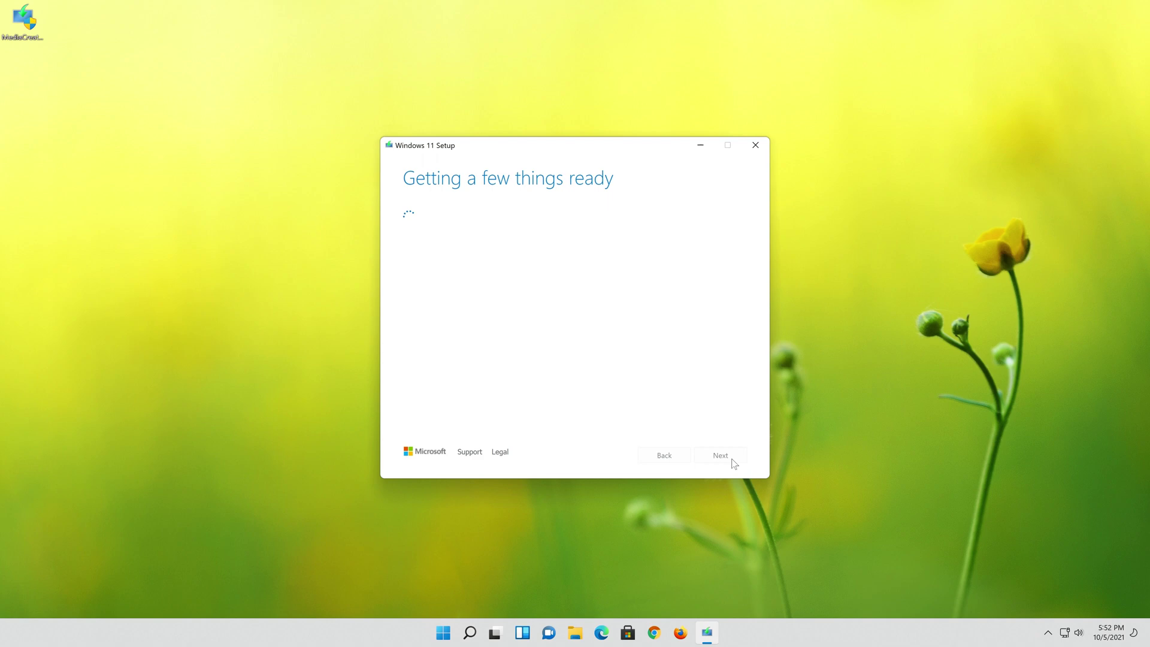
Step: Keep the recommended language and edition and choose ISO file as the media
{"action": "left_click", "coordinate": [406, 280]}
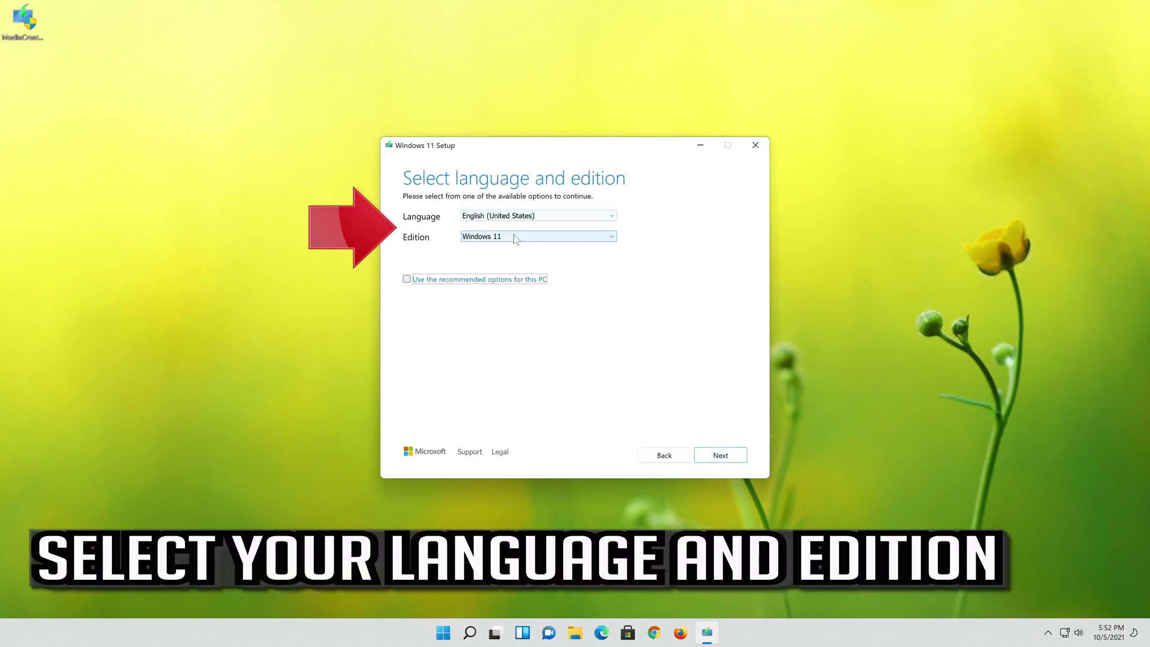
{"action": "left_click", "coordinate": [407, 279]}
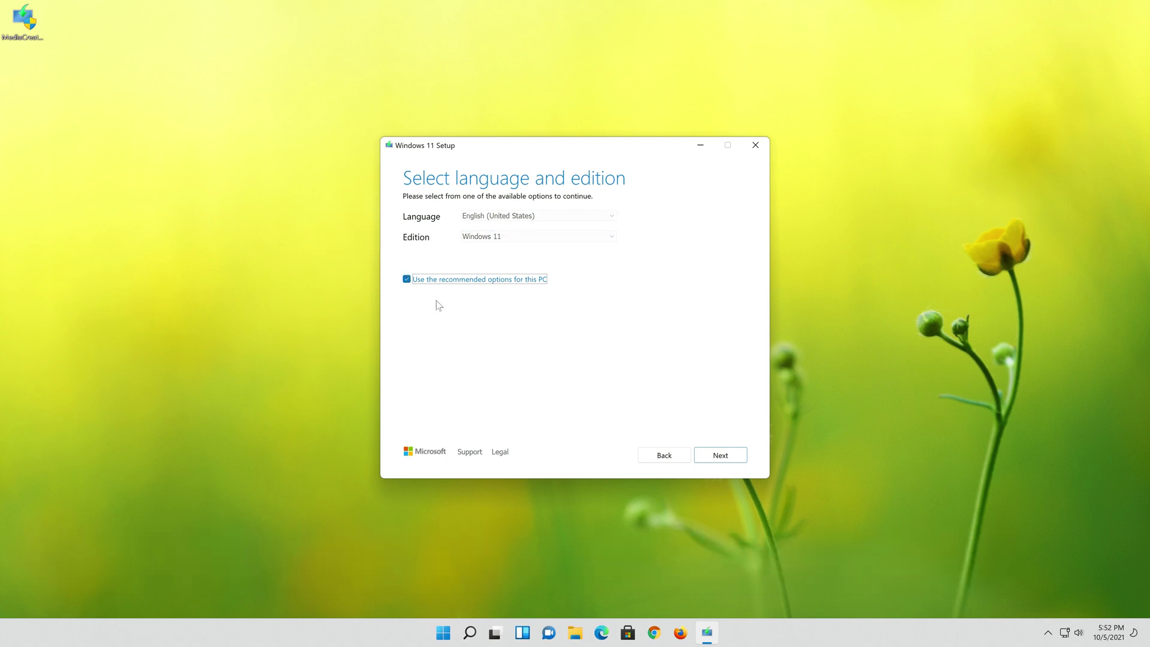
{"action": "left_click", "coordinate": [720, 455]}
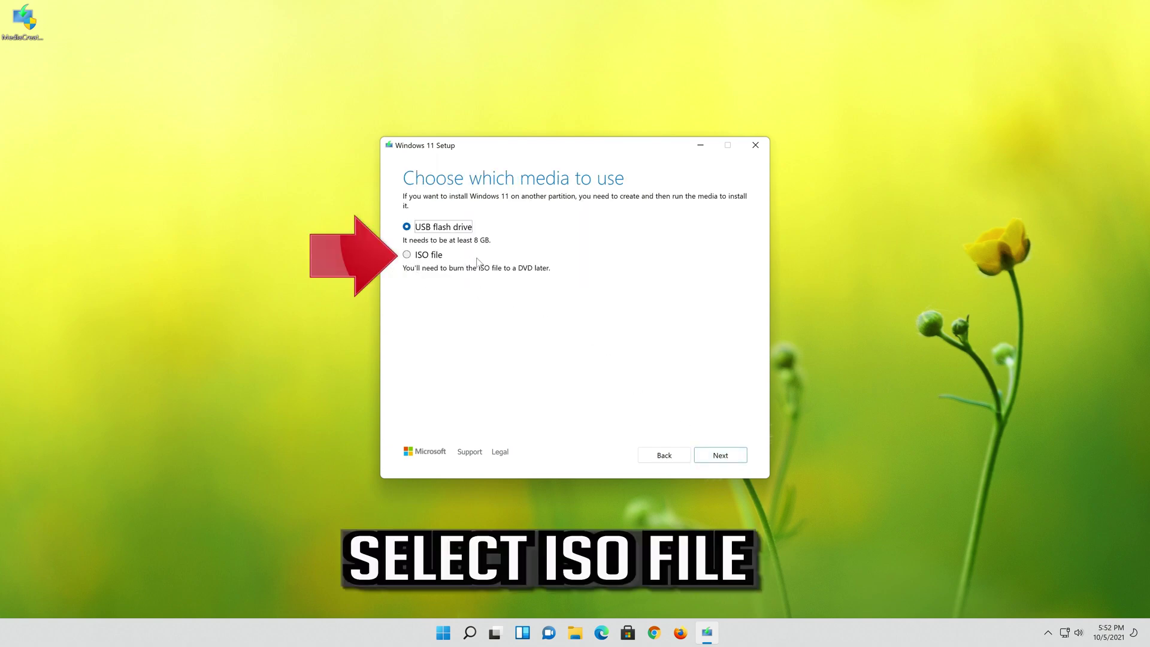
{"action": "left_click", "coordinate": [407, 256]}
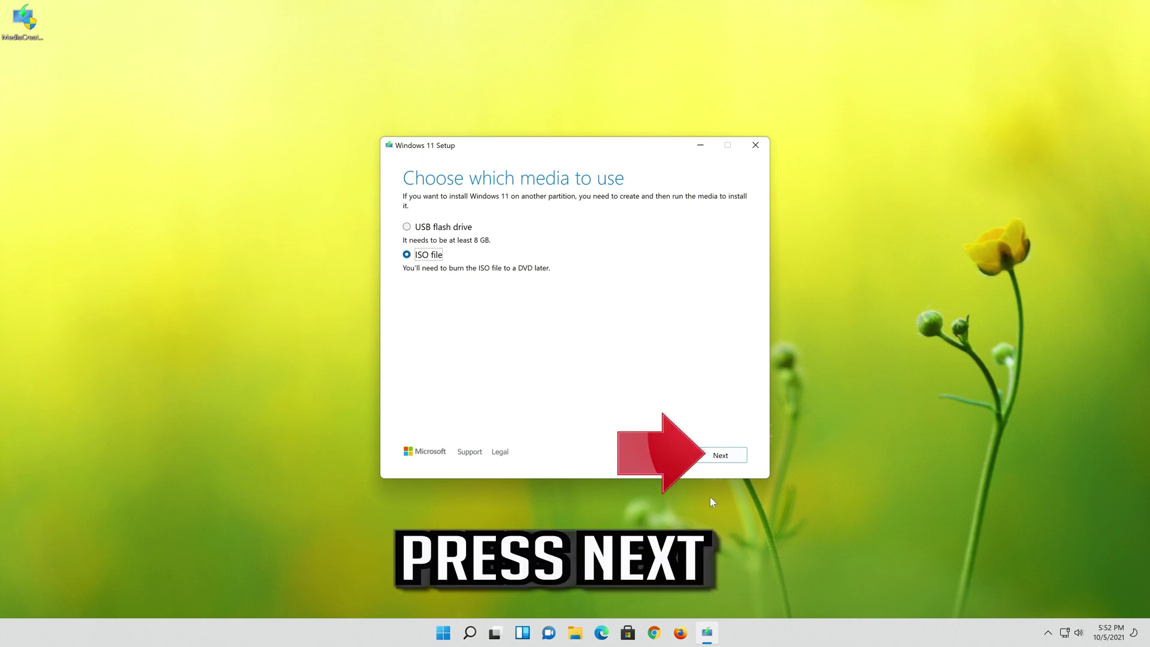
{"action": "left_click", "coordinate": [725, 456]}
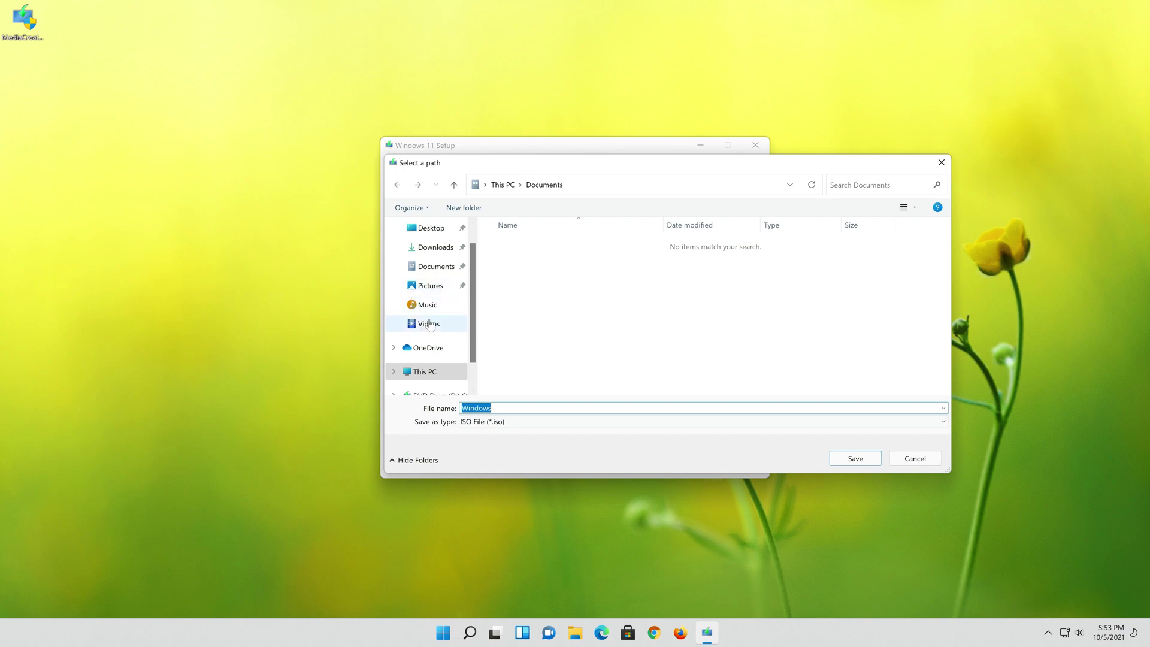
Step: Save the ISO as 'Windows 11' on the Desktop and finish once it's created
{"action": "left_click", "coordinate": [434, 230]}
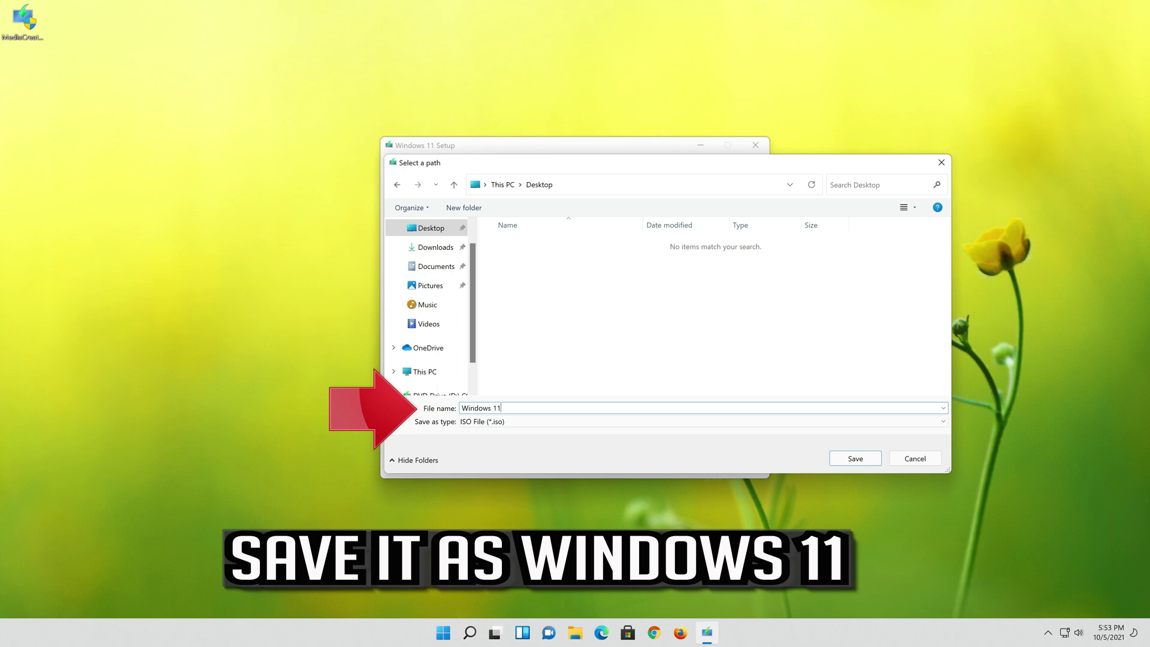
{"action": "left_click", "coordinate": [865, 462]}
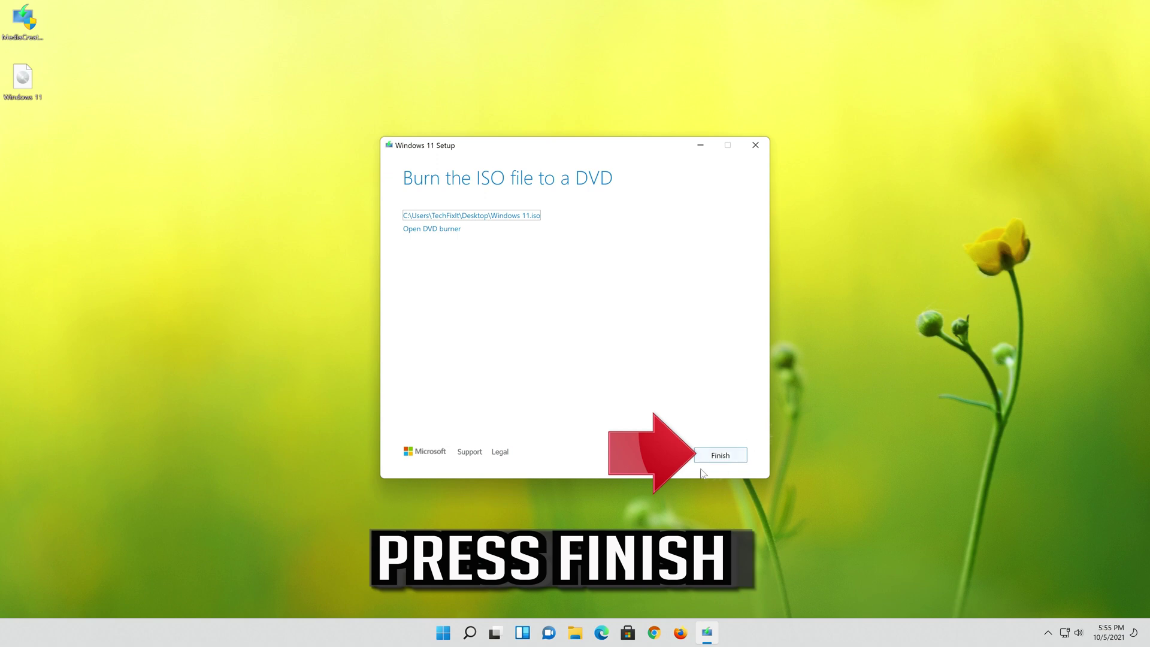
{"action": "left_click", "coordinate": [721, 456]}
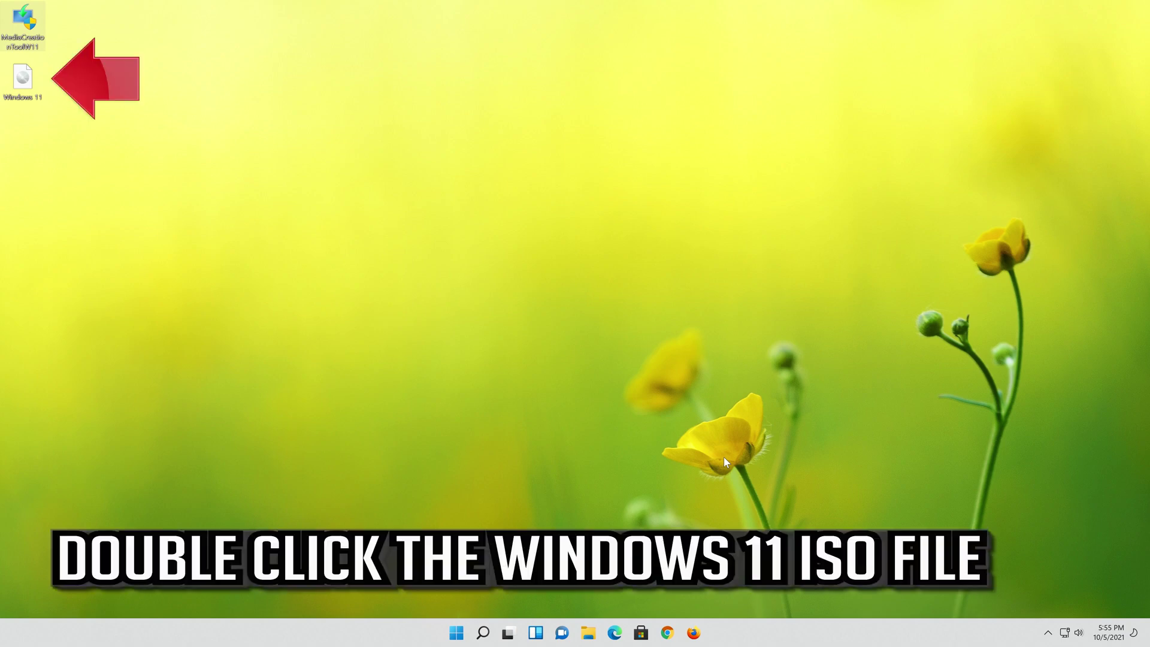
Step: Mount the Windows 11 ISO as DVD Drive (E:), launch its setup, approve UAC, and close Explorer
{"action": "double_click", "coordinate": [29, 88]}
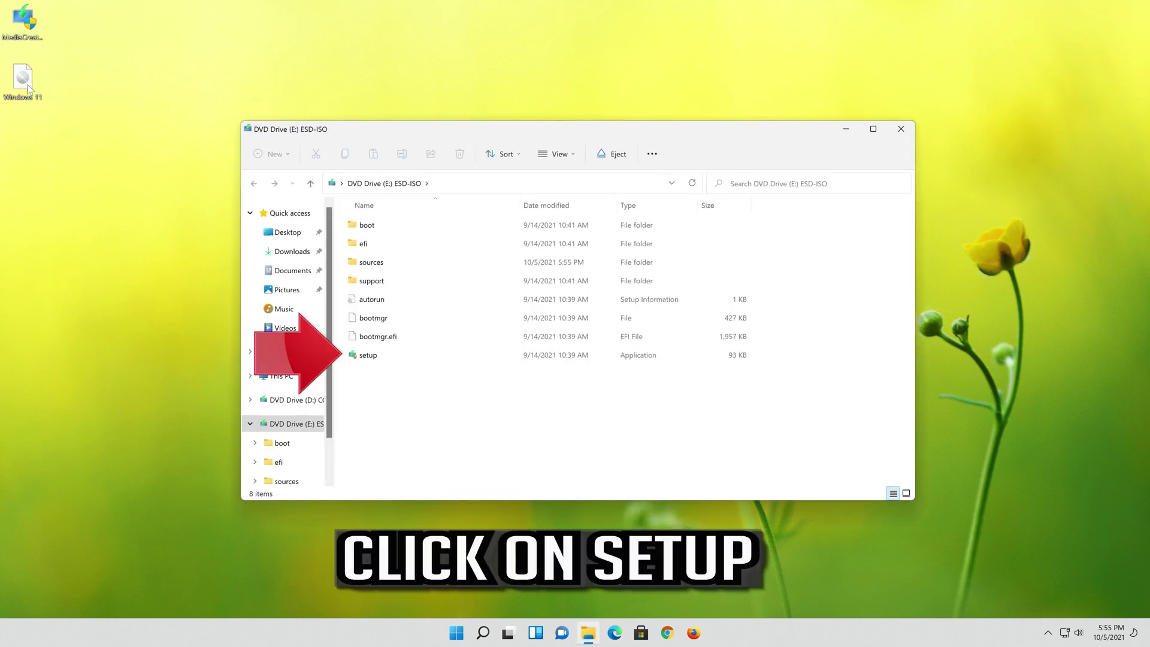
{"action": "double_click", "coordinate": [402, 354]}
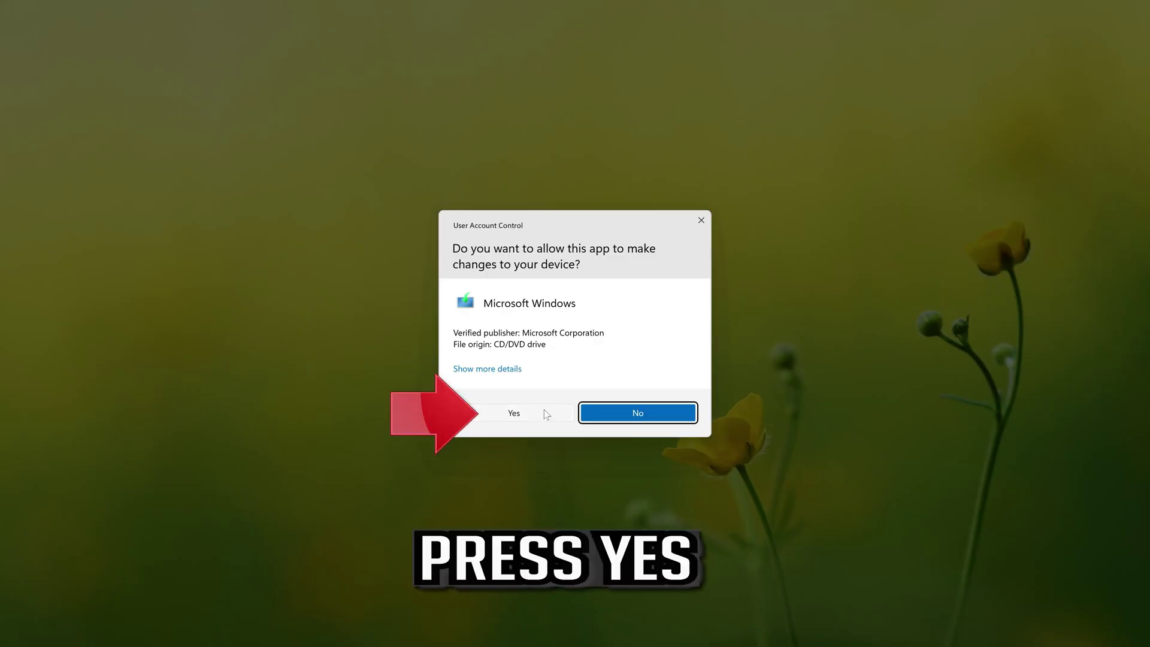
{"action": "left_click", "coordinate": [514, 413]}
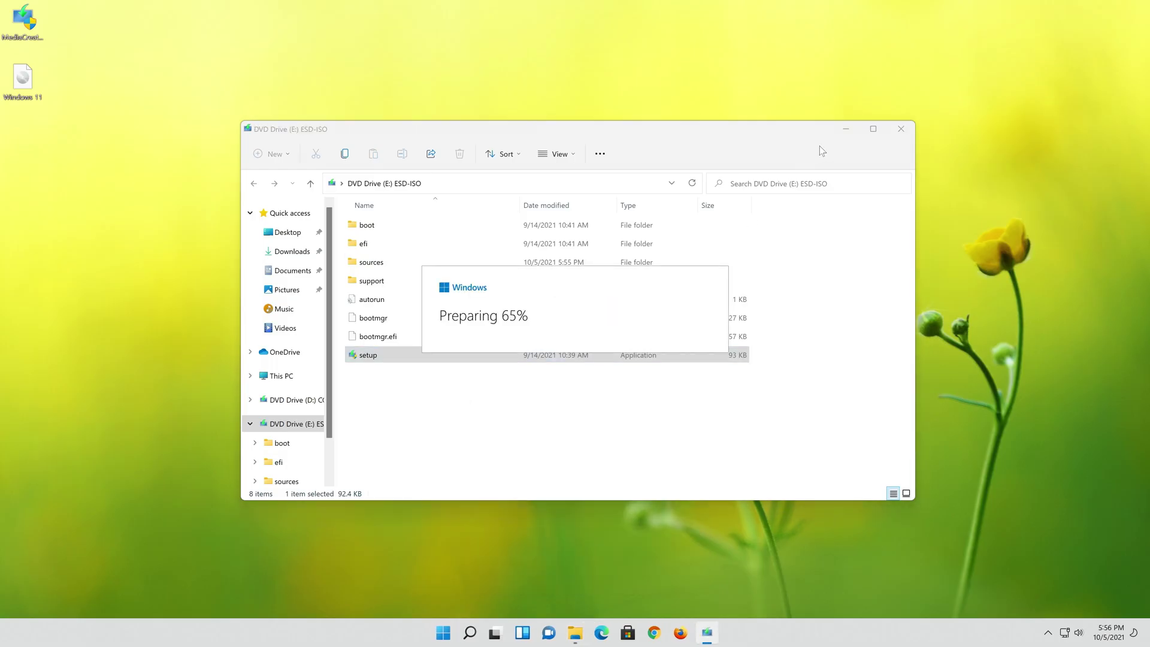
{"action": "left_click", "coordinate": [898, 131]}
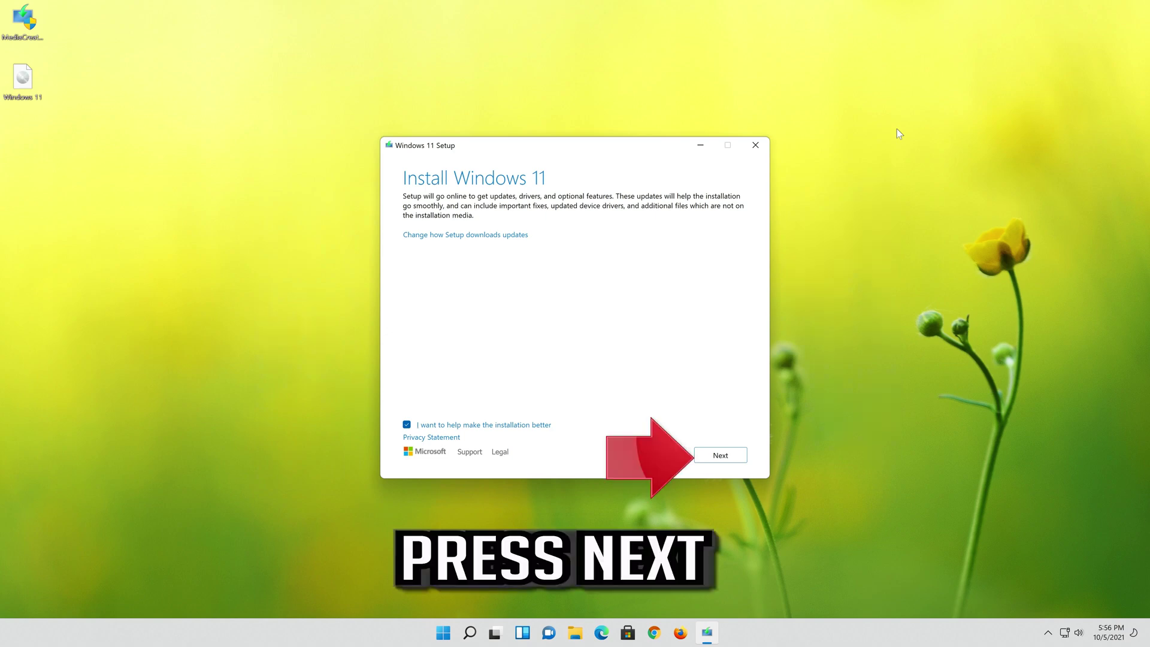
Step: Accept the Windows 11 license and continue with Keep personal files and apps selected
{"action": "left_click", "coordinate": [729, 459]}
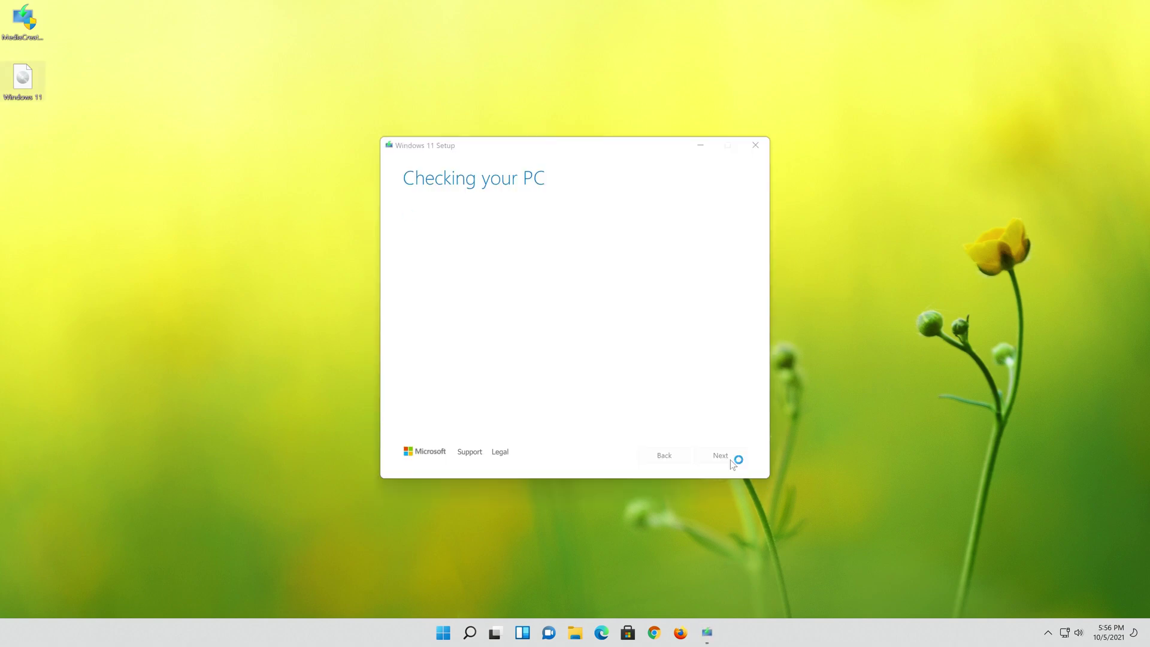
{"action": "left_click", "coordinate": [721, 460]}
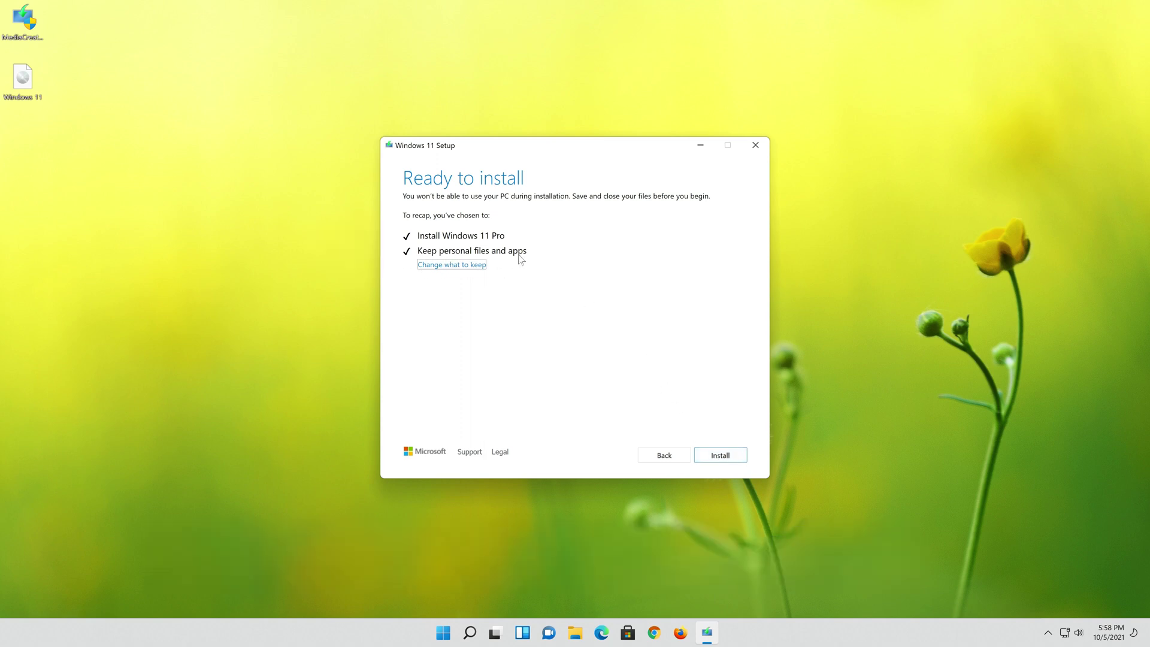
{"action": "left_click", "coordinate": [471, 265]}
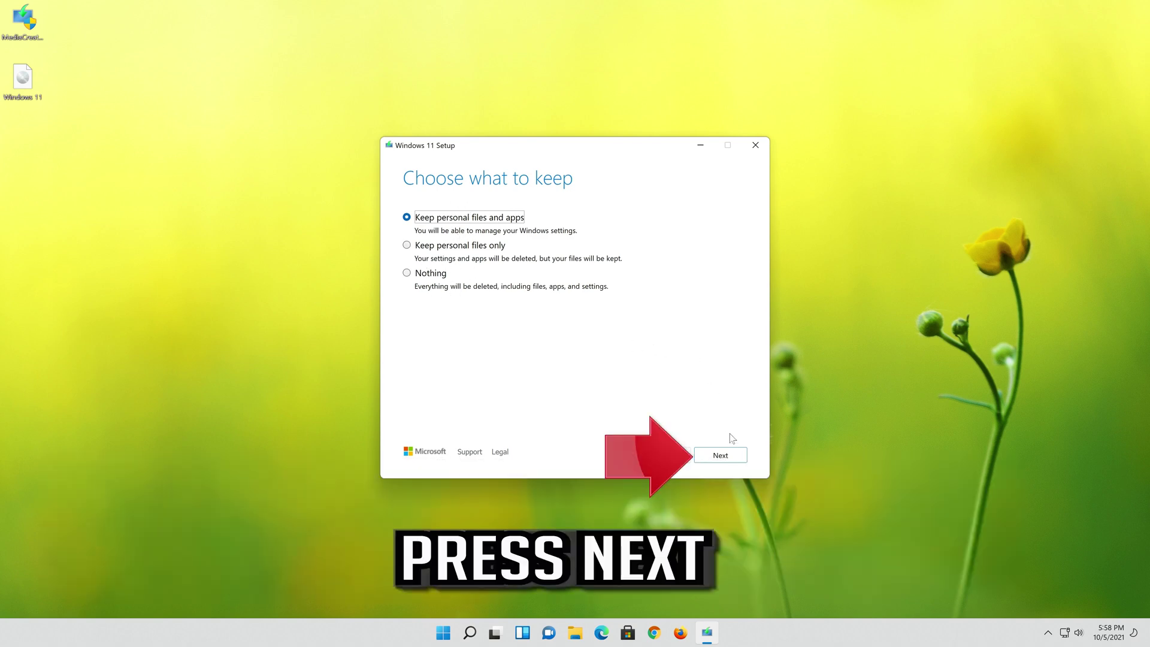
{"action": "left_click", "coordinate": [729, 457]}
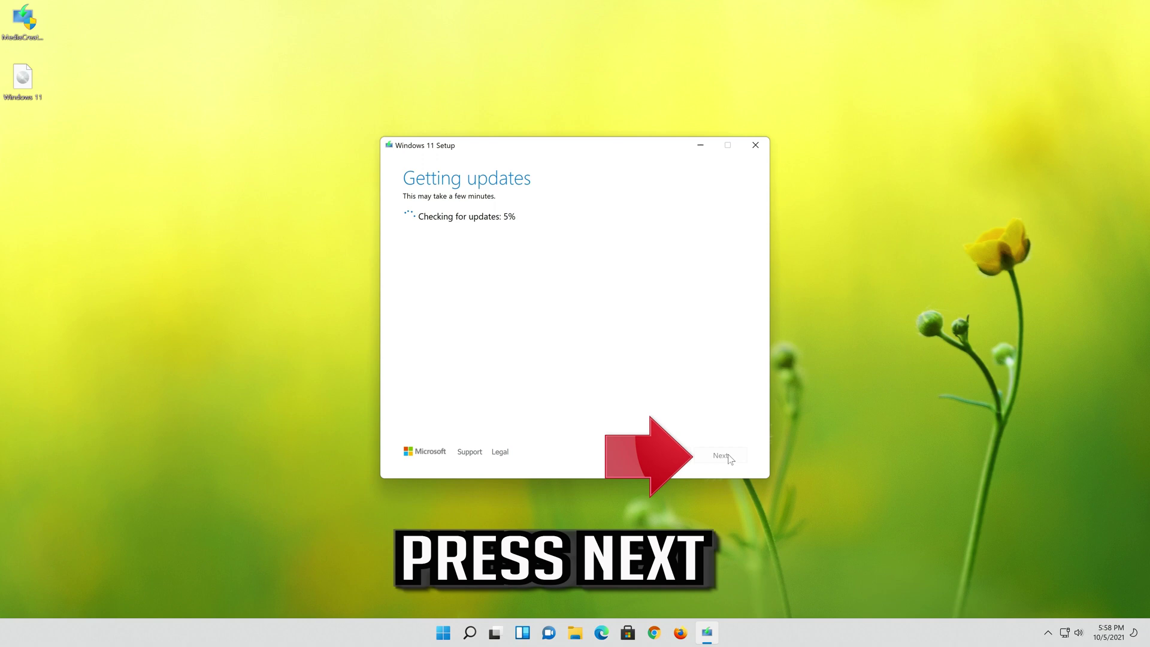